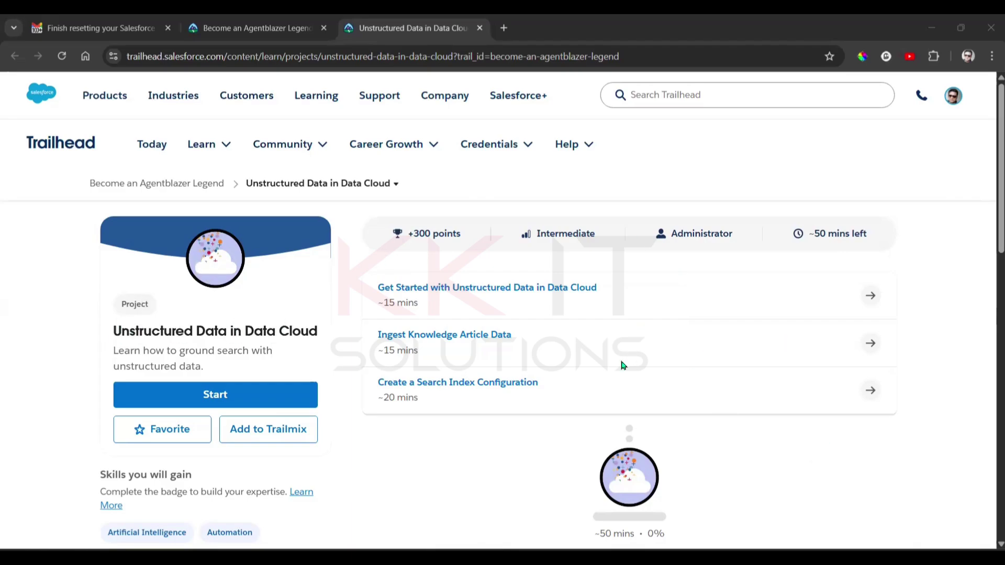
Open the Get Started with Unstructured Data in Data Cloud unit and request a custom Data Cloud playground in its Verify Step section.
left_click(395, 289)
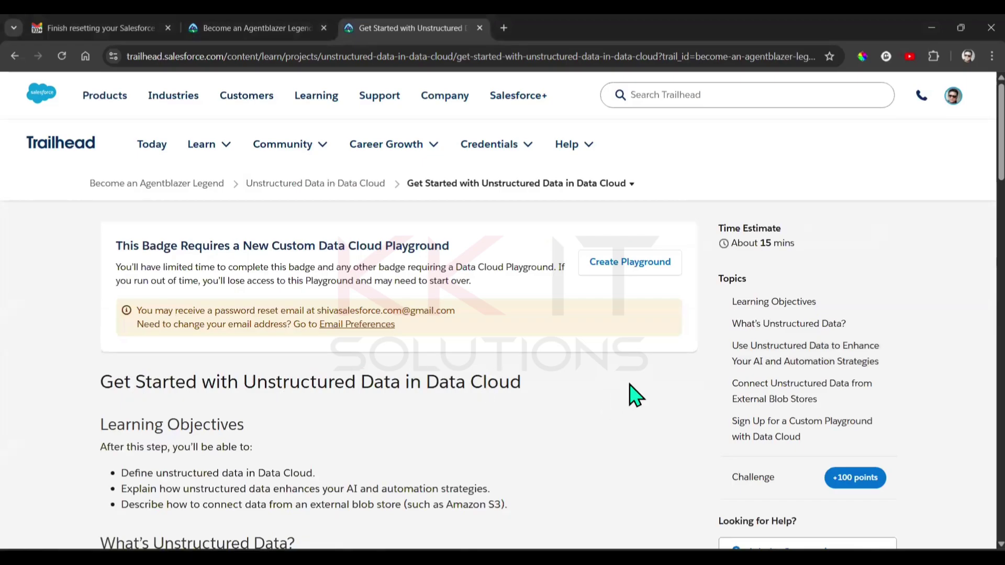
scroll(635, 395, "down", 10)
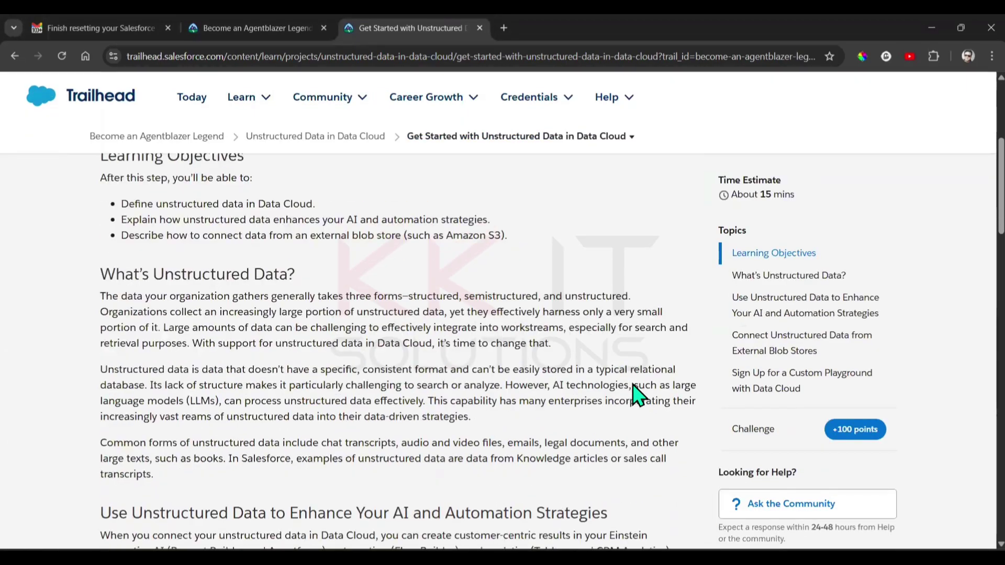
scroll(634, 386, "down", 10)
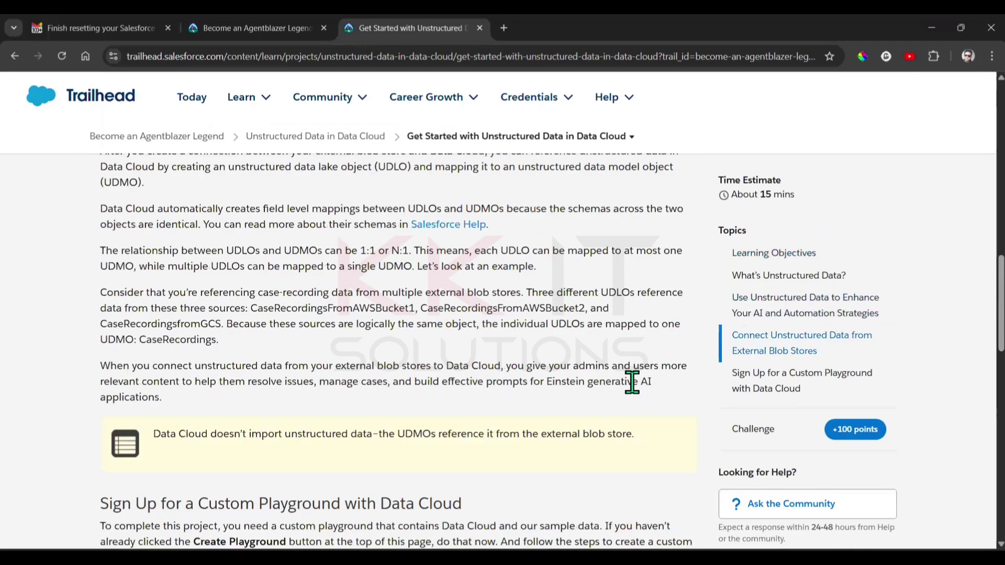
scroll(632, 382, "down", 4)
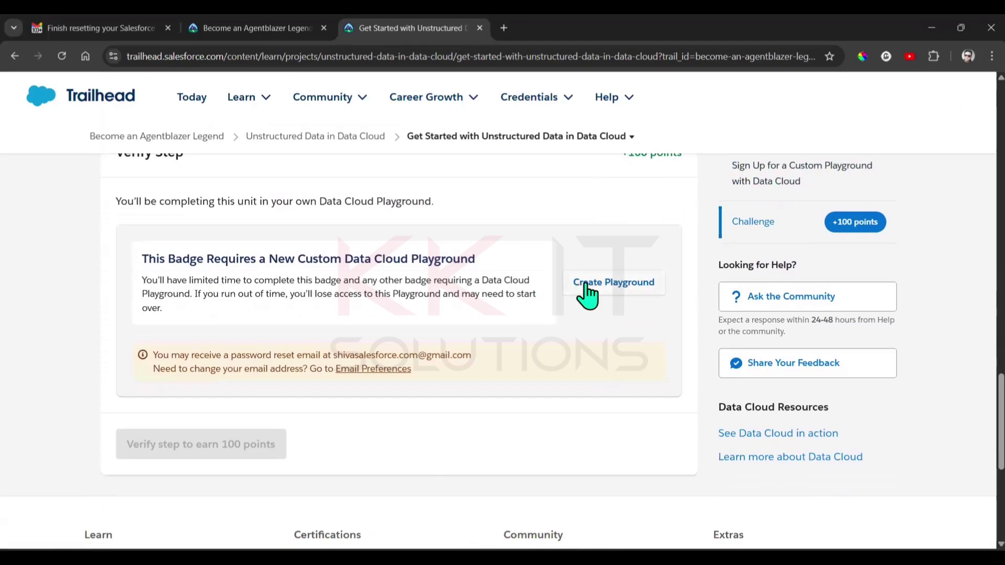
left_click(643, 295)
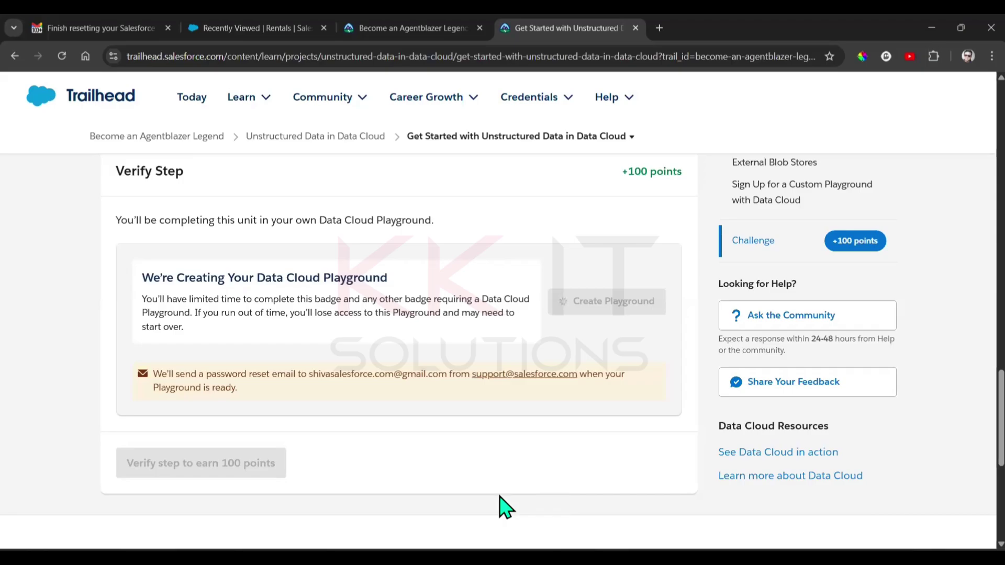
Refresh the unit page and start connecting the newly created Data Cloud playground.
left_click(62, 56)
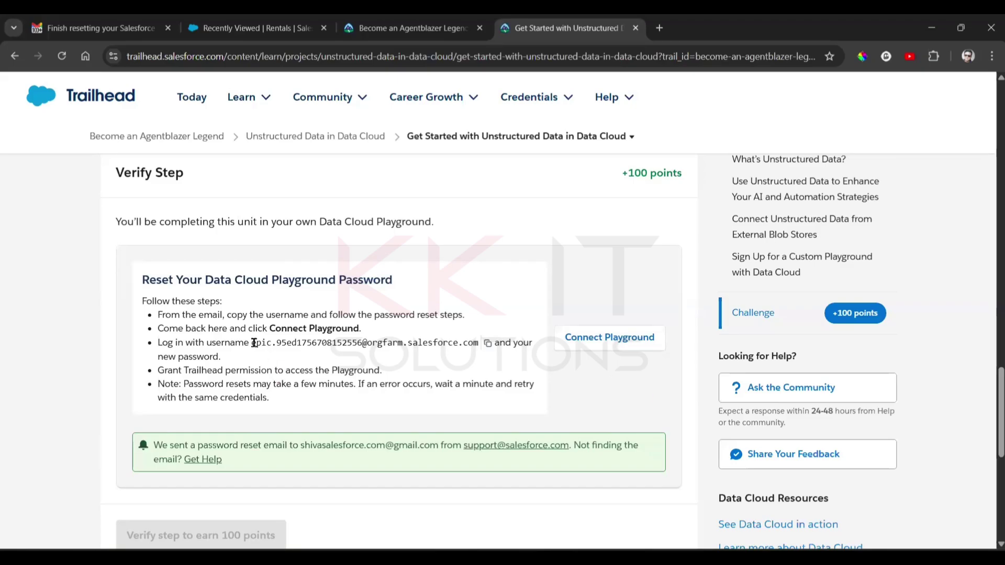
left_click_drag(254, 343, 474, 350)
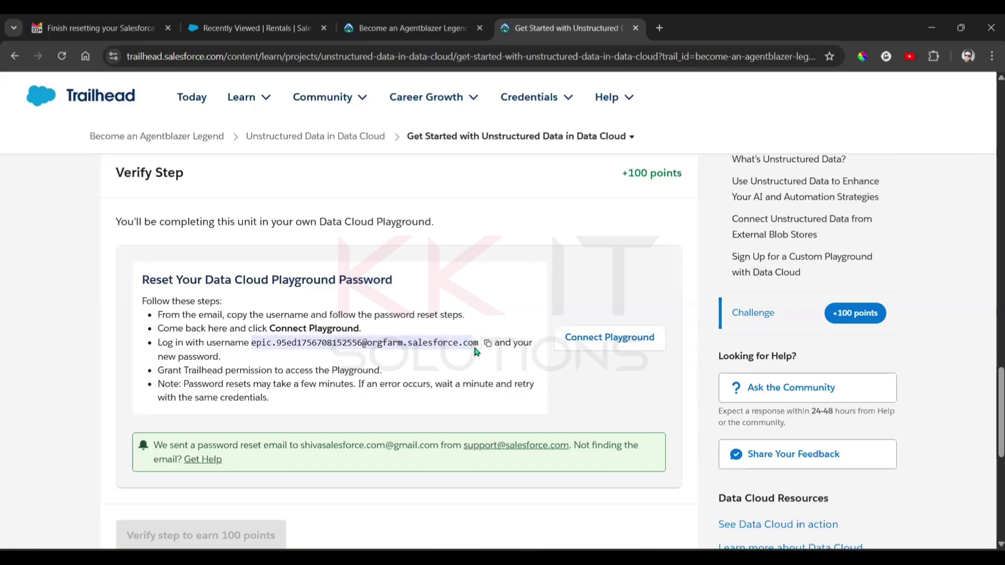
left_click(613, 340)
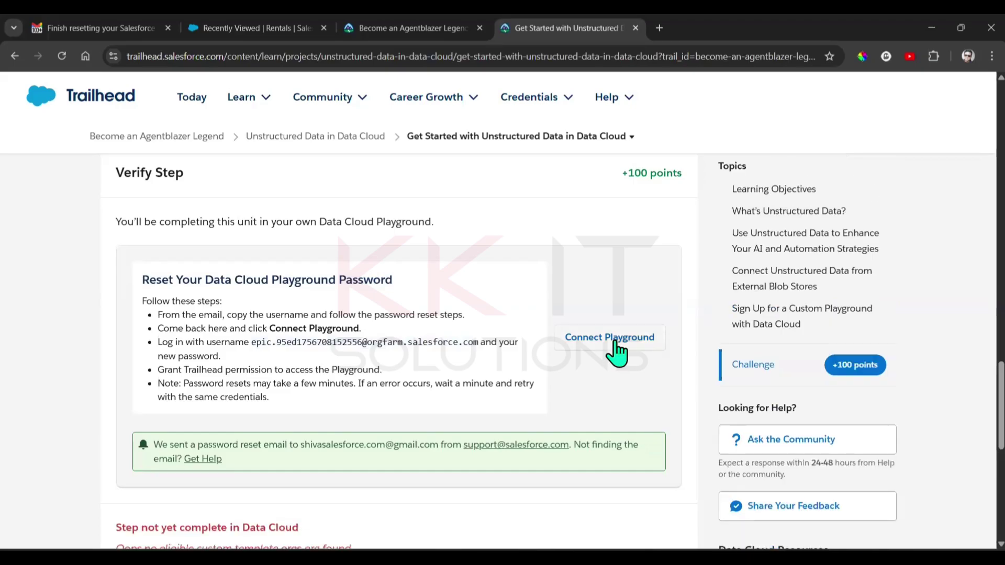
left_click(615, 342)
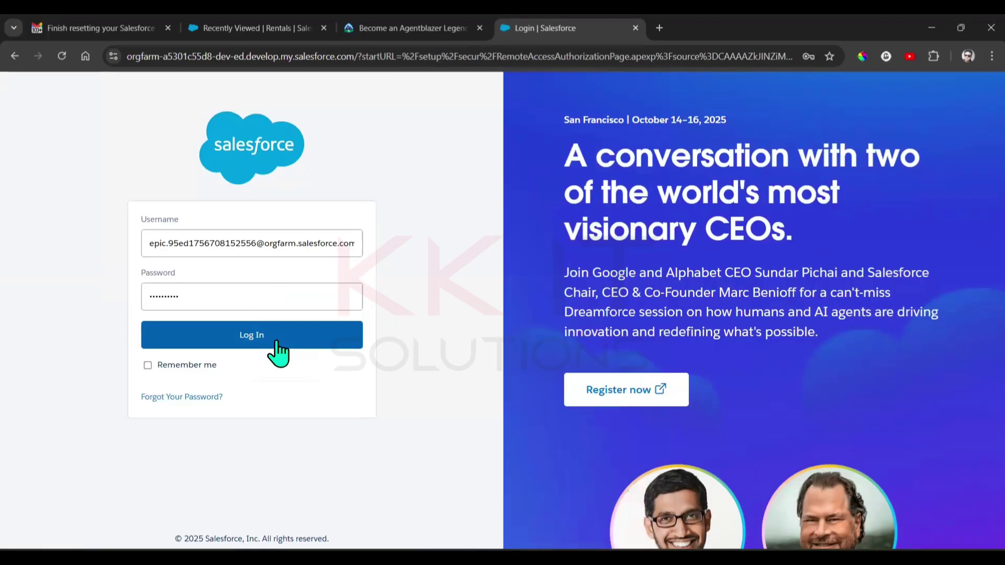
Log in to the playground org, then grant Trailhead access and save the org for hands-on challenges.
left_click(278, 345)
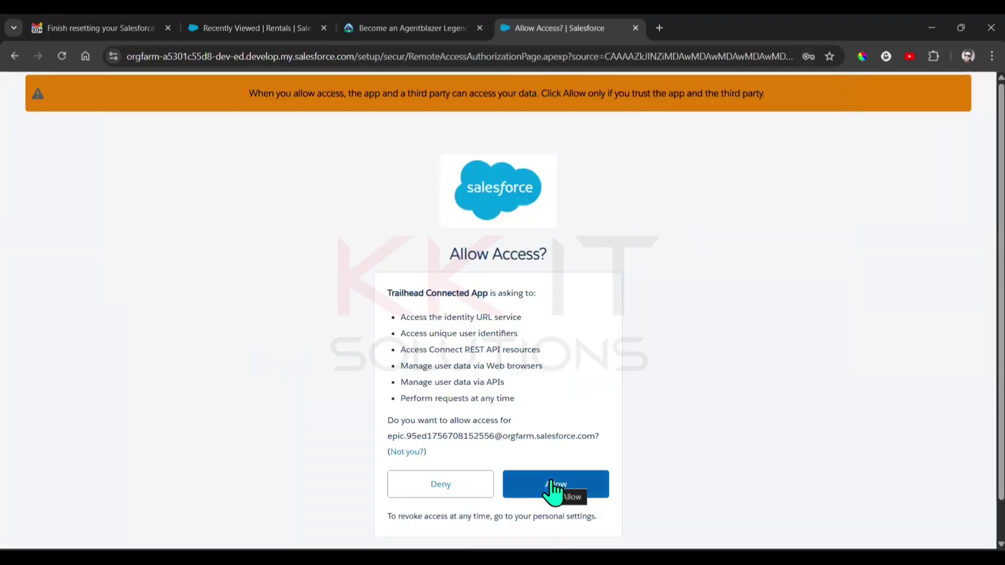
left_click(524, 486)
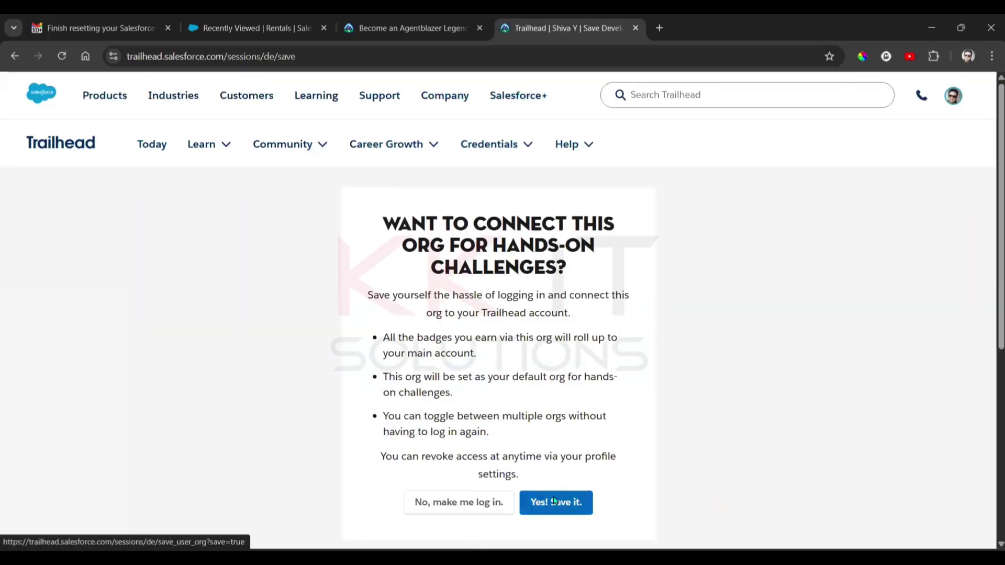
left_click(561, 501)
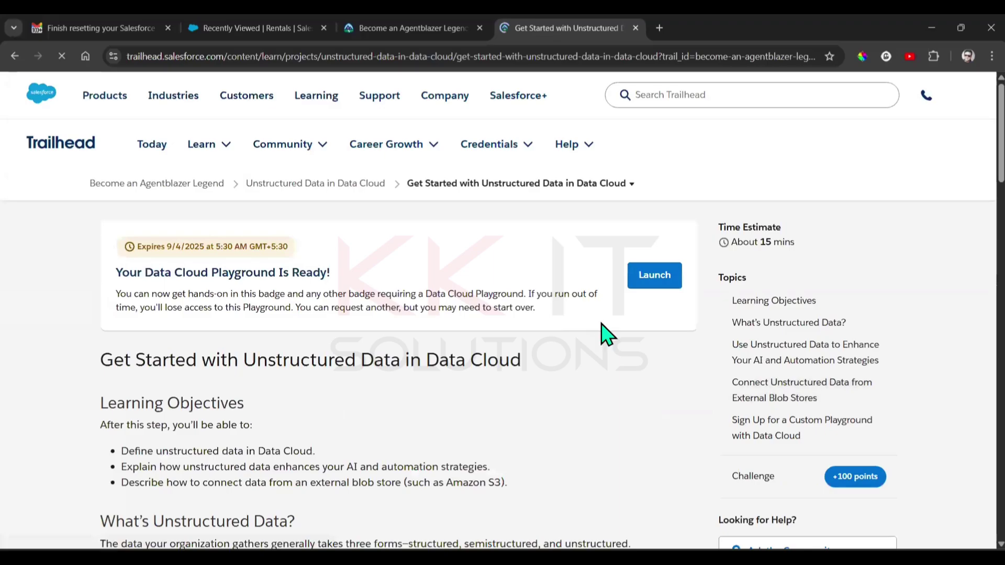
Close the old Rentals page and launch the connected Data Cloud playground from the unit's Verify Step section.
scroll(602, 327, "down", 15)
scroll(524, 343, "up", 1)
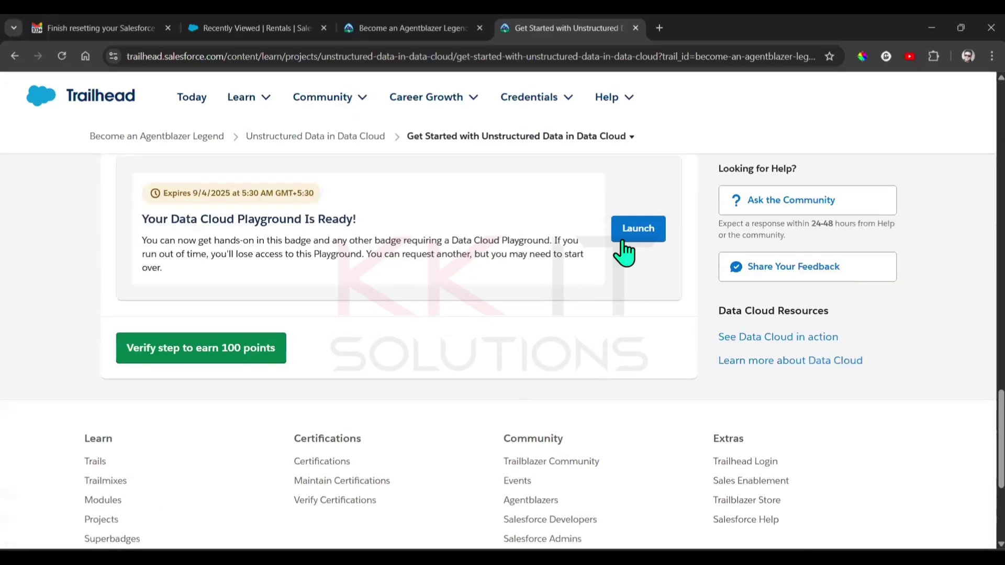
left_click(324, 28)
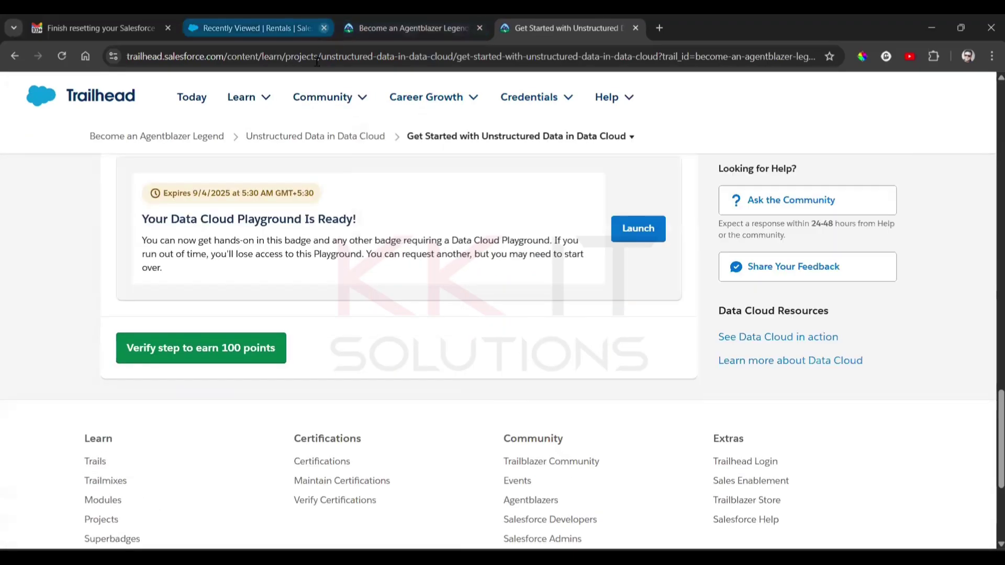
left_click(646, 231)
left_click(418, 28)
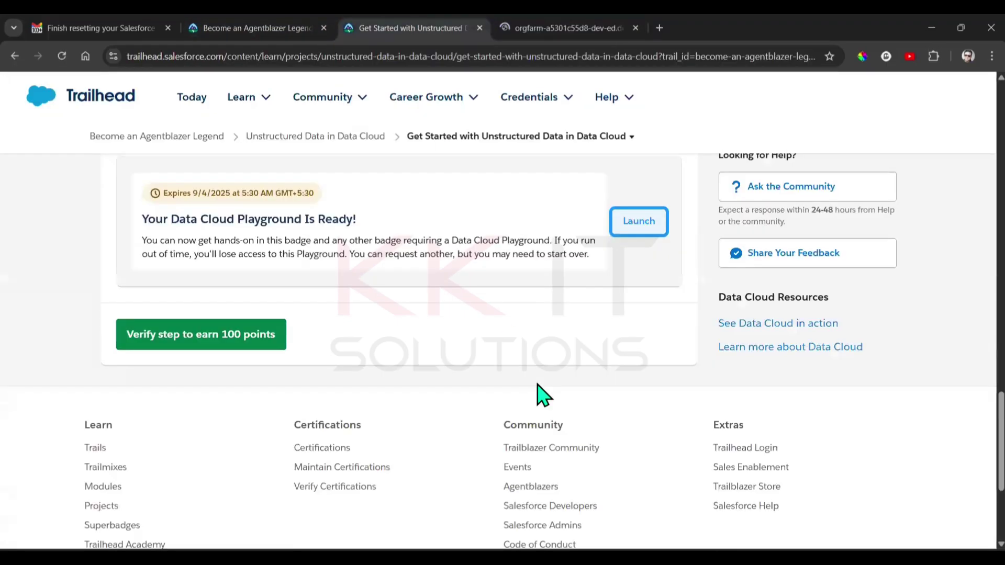
left_click(565, 26)
left_click(433, 21)
Verify the first unit to earn 100 points and continue to the Ingest Knowledge Article Data unit.
left_click(180, 345)
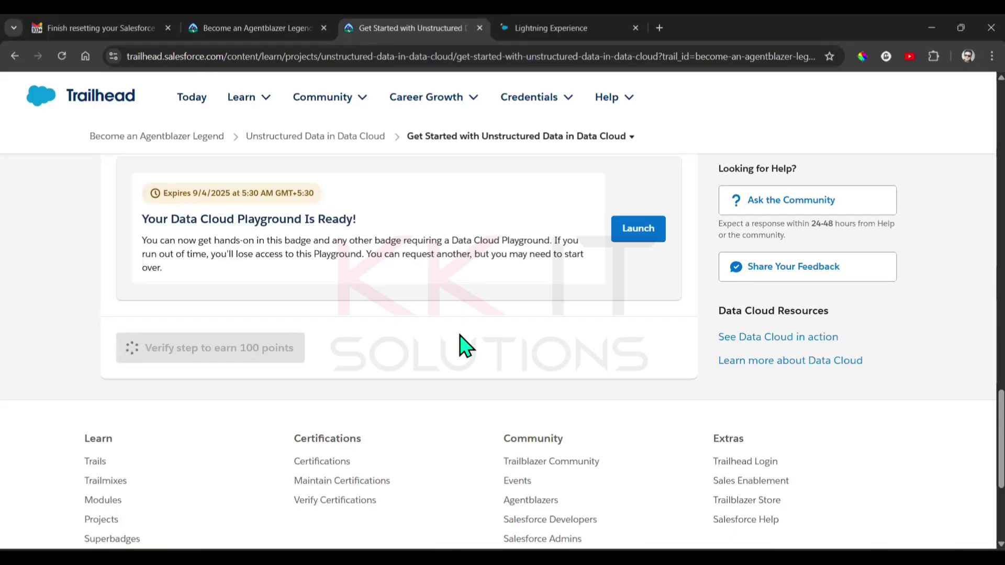
scroll(464, 346, "up", 4)
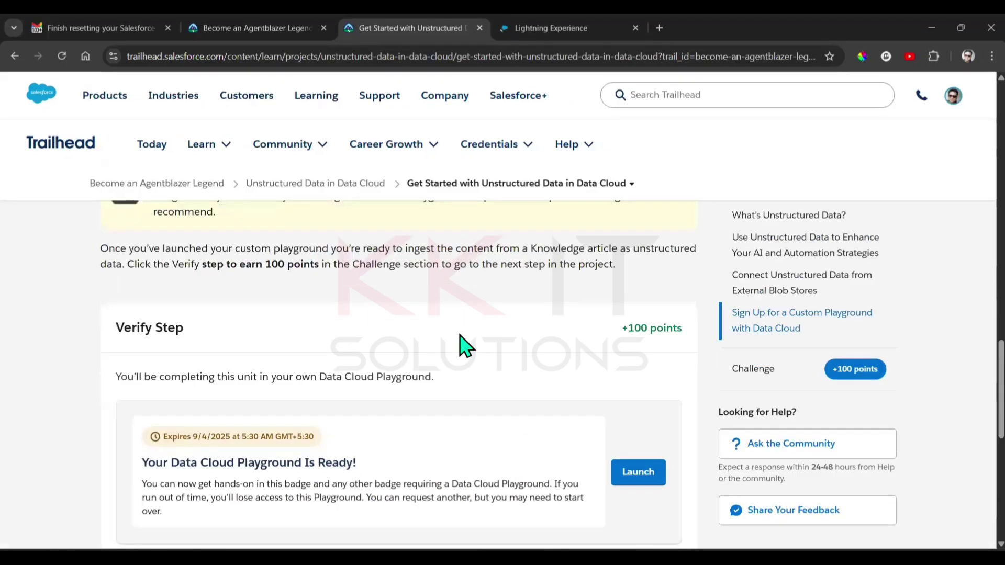
scroll(464, 346, "down", 2)
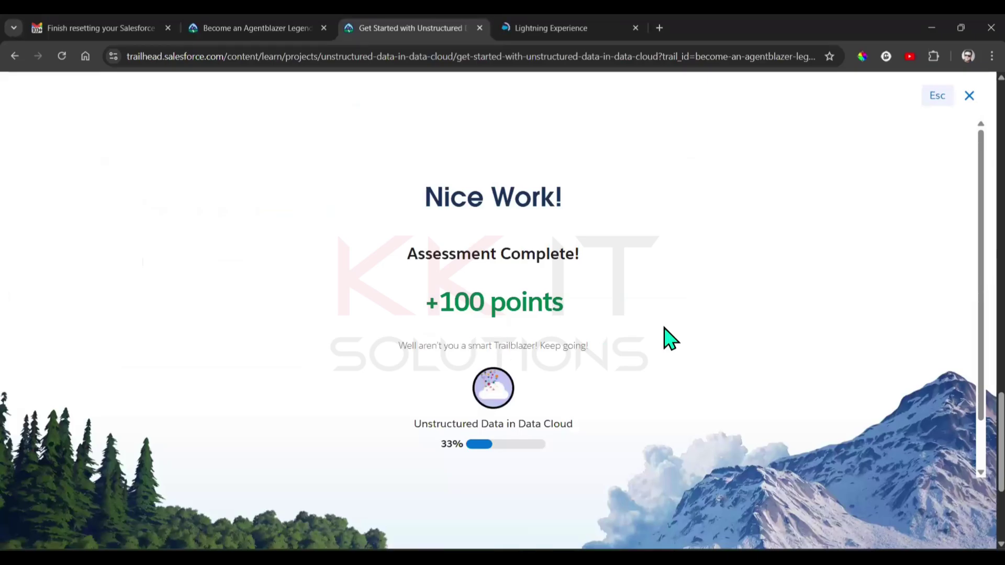
scroll(666, 340, "down", 1)
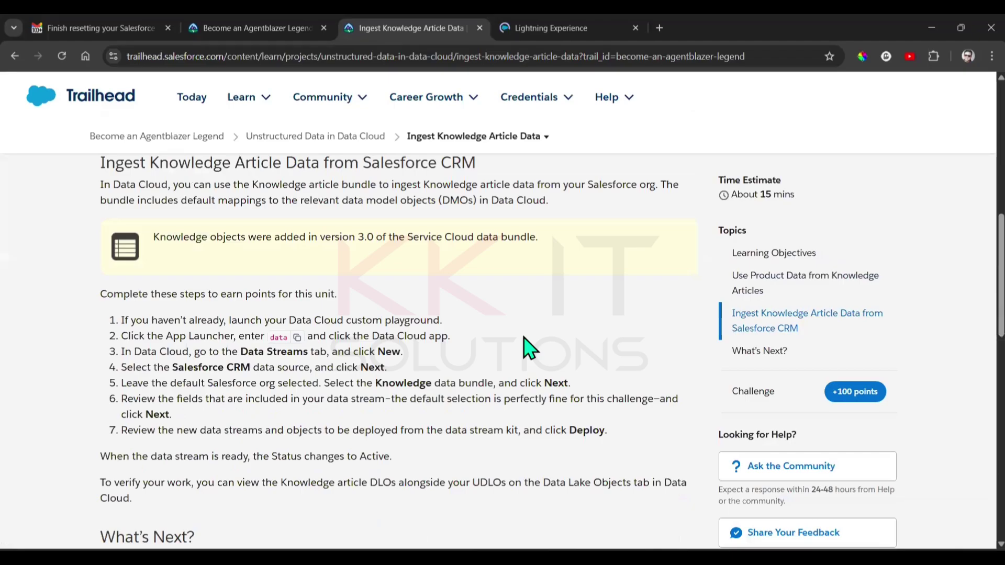
Copy the search term "data" from the unit instructions and use it in the playground's App Launcher to open Data Cloud.
scroll(526, 347, "down", 3)
scroll(440, 265, "up", 1)
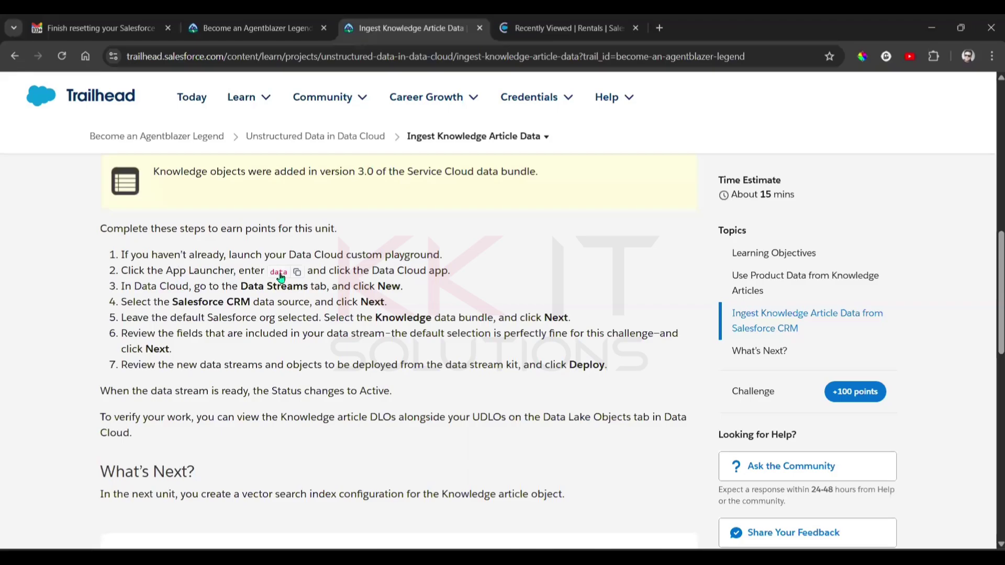
left_click(296, 272)
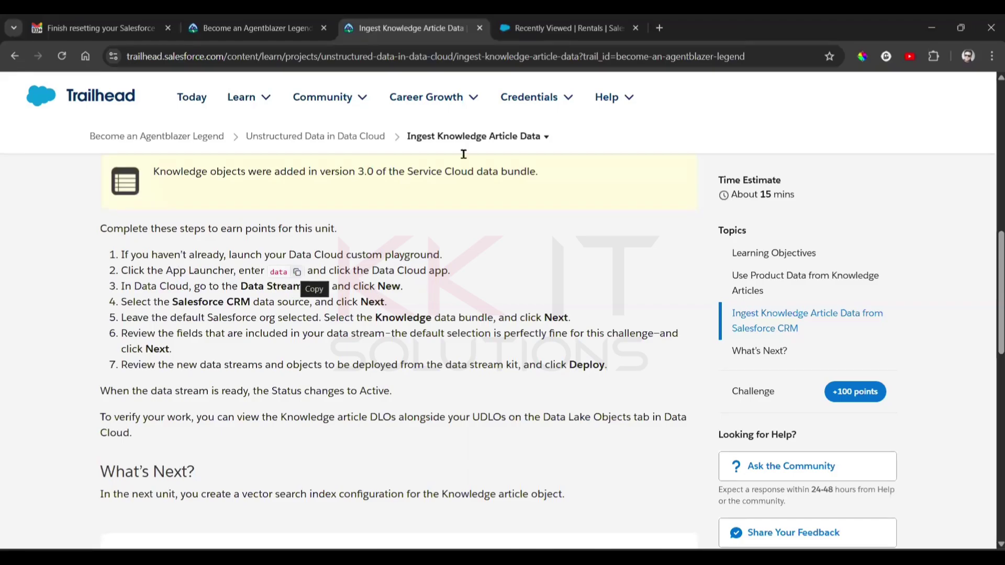
left_click(526, 28)
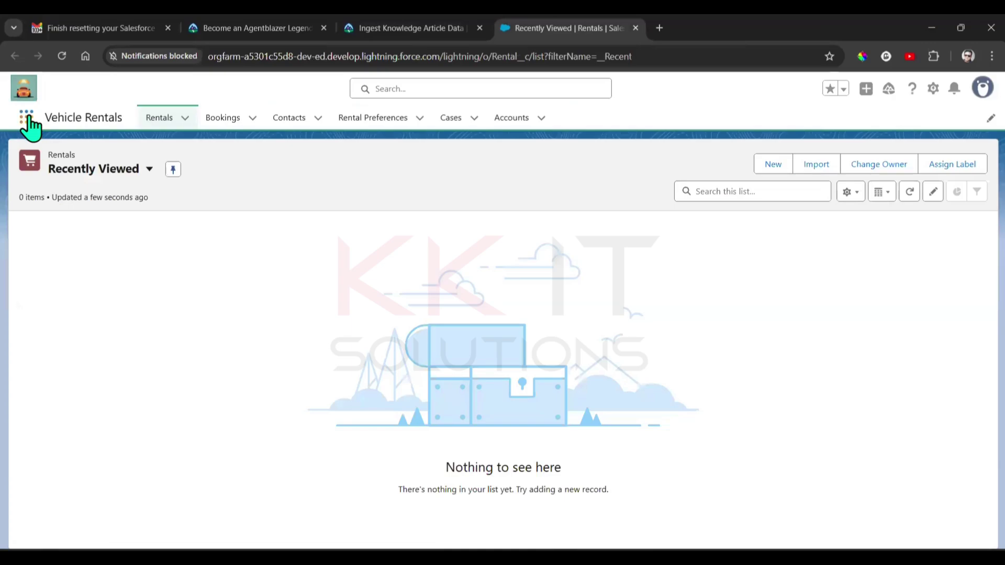
left_click(26, 117)
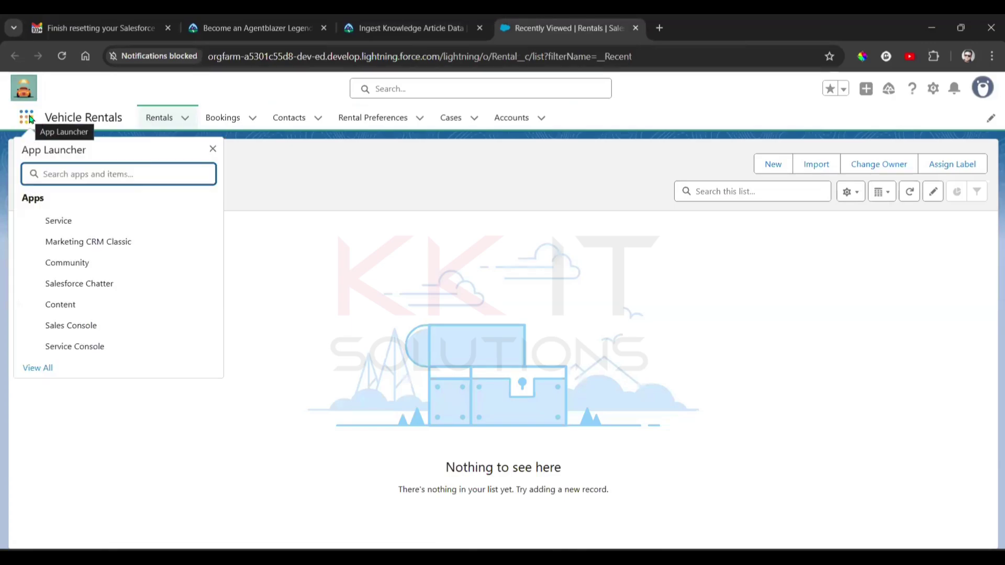
key("ctrl+v")
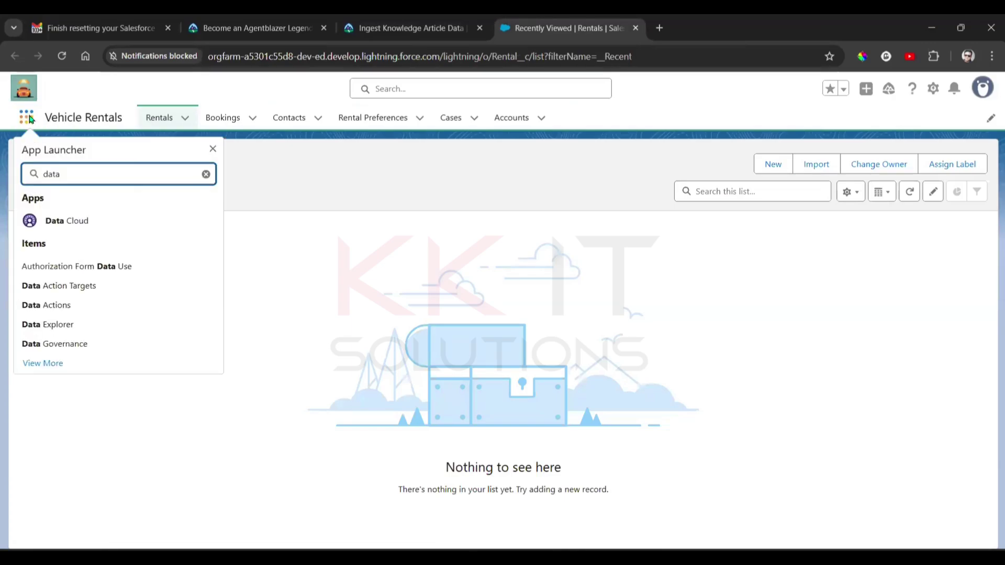
left_click(66, 223)
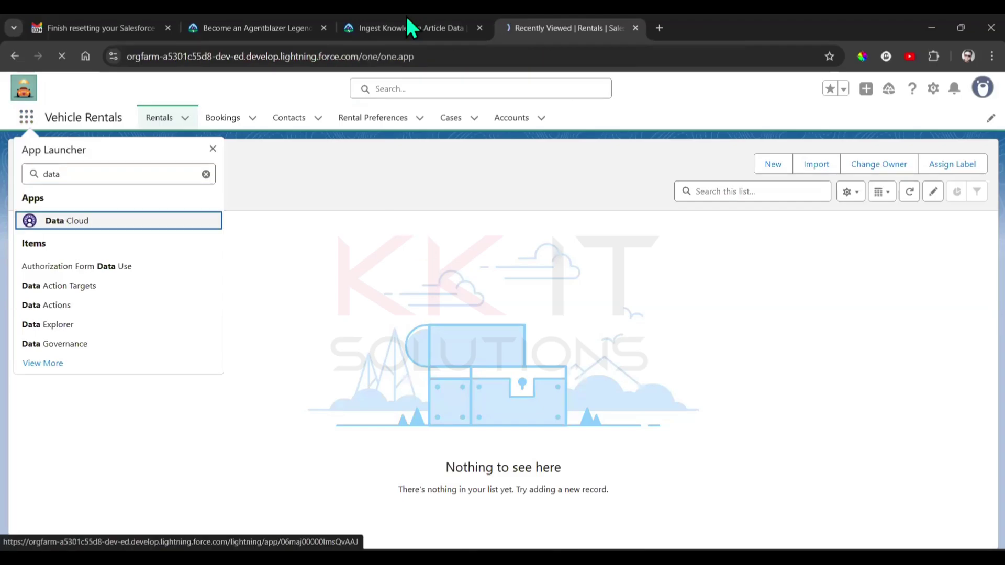
Check the next unit instruction, open the Data Streams list in Data Cloud, and dismiss the Go Mobile prompt.
key("ctrl+shift+Tab")
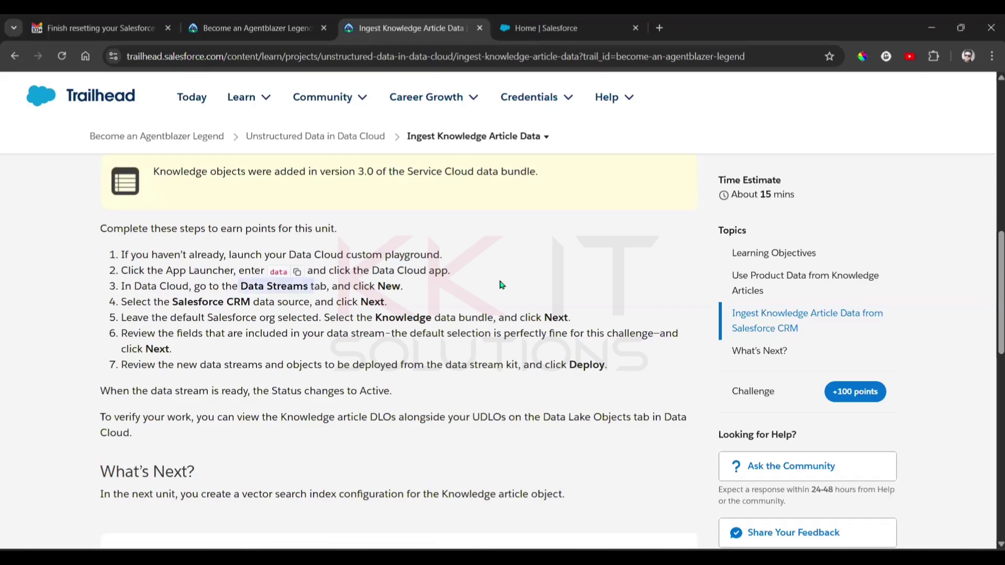
left_click(558, 26)
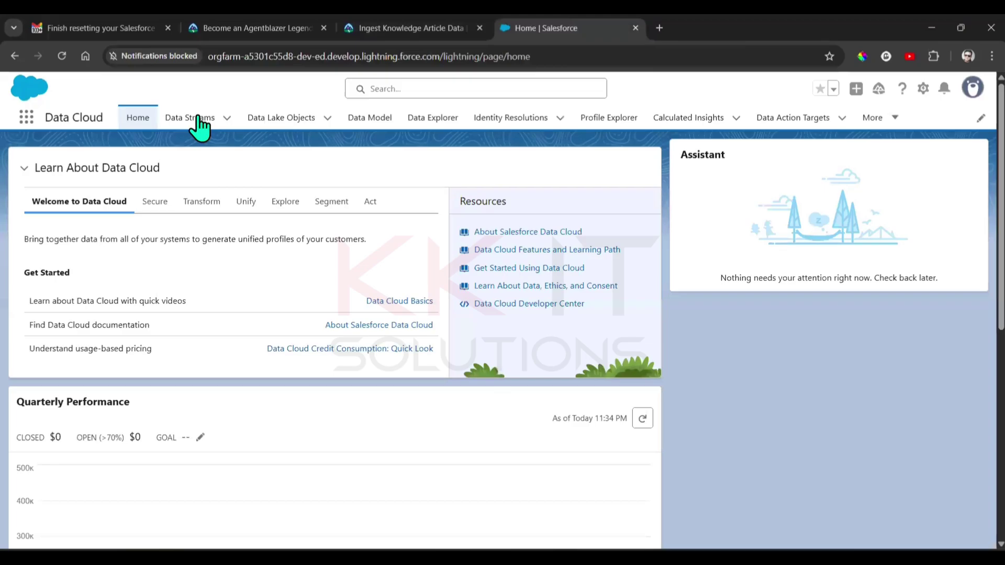
left_click(198, 116)
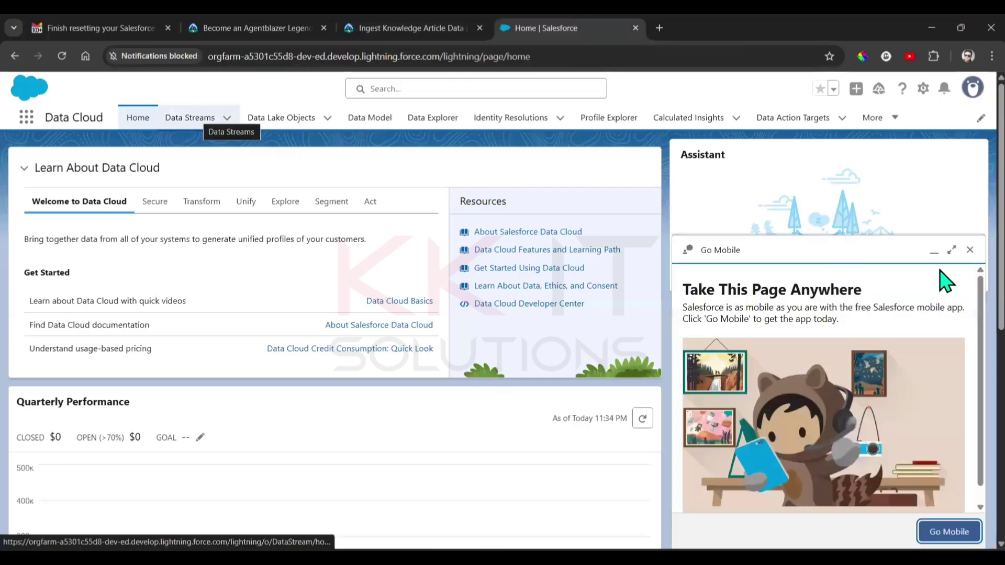
left_click(979, 250)
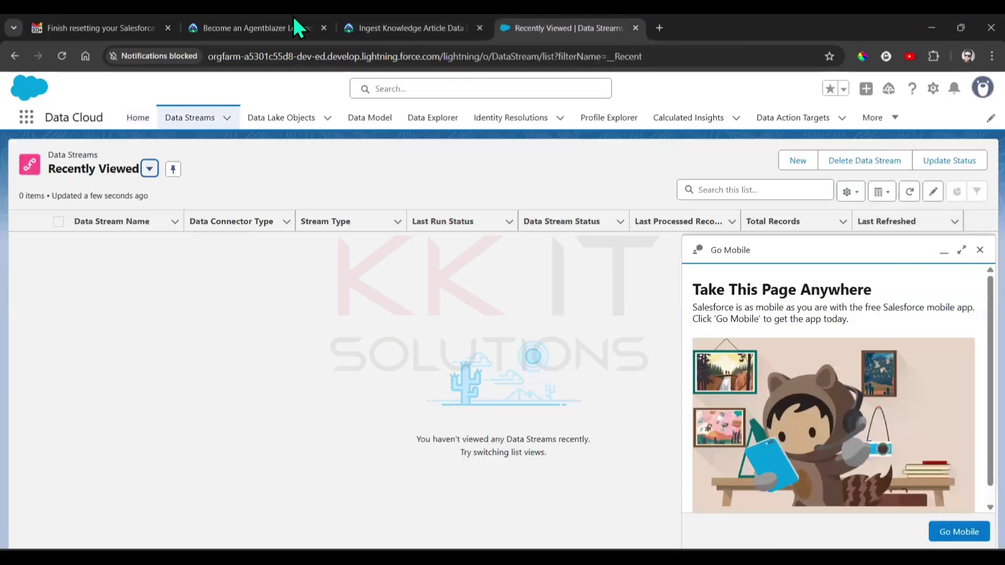
Following the unit instructions, start a new data stream in Data Cloud with Salesforce CRM as the data source and continue to bundle selection.
key("ctrl+shift+Tab")
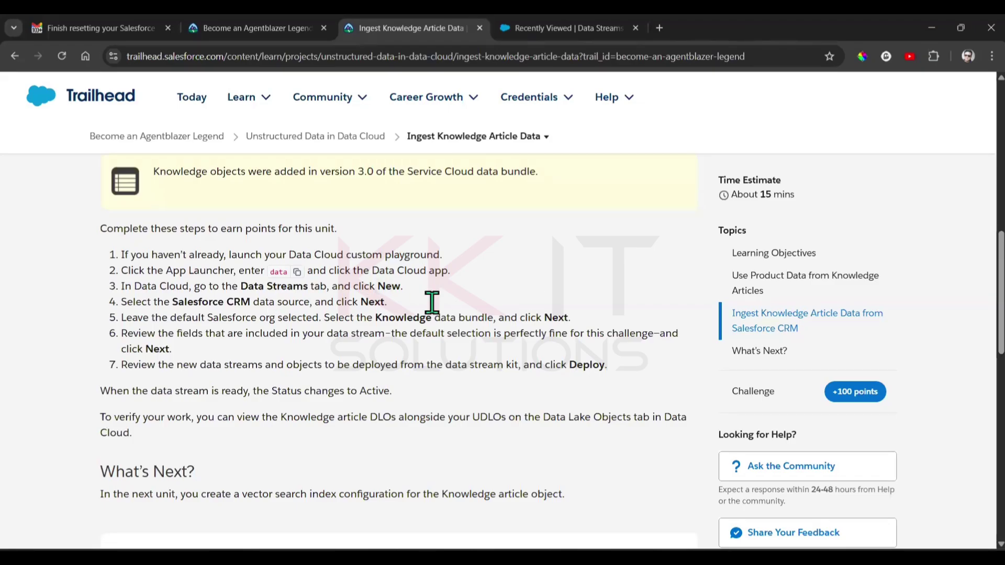
left_click(526, 27)
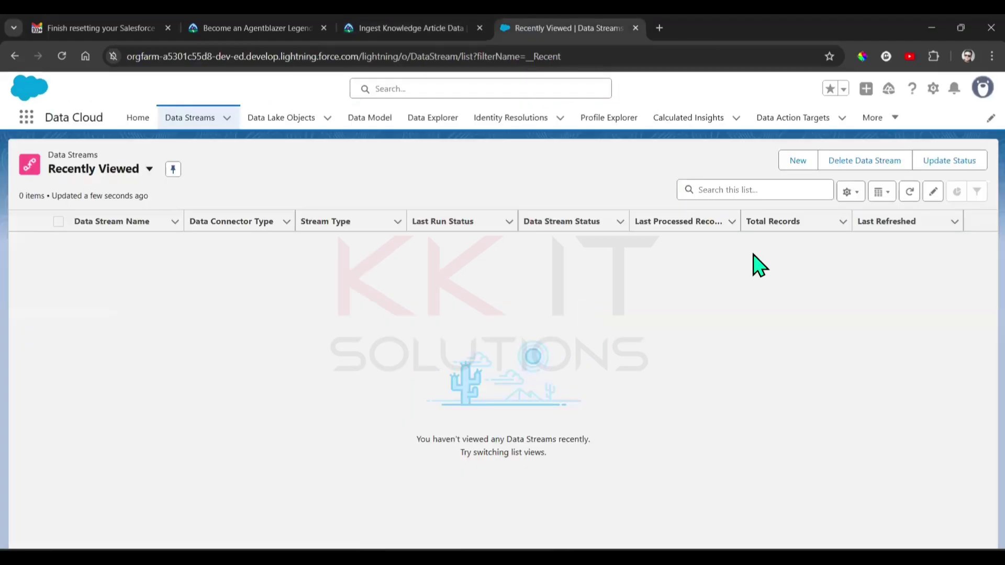
left_click(796, 163)
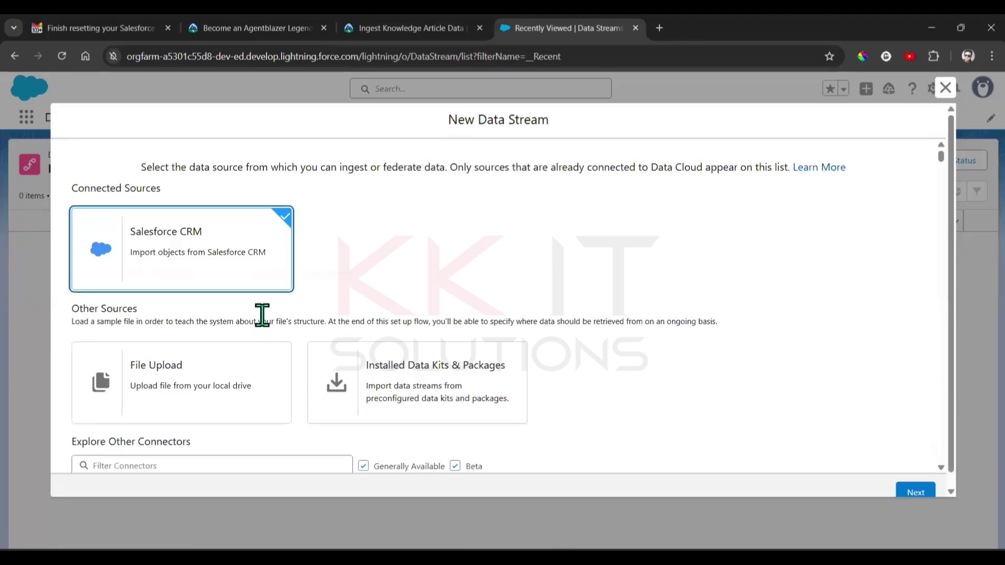
key("ctrl+shift+Tab")
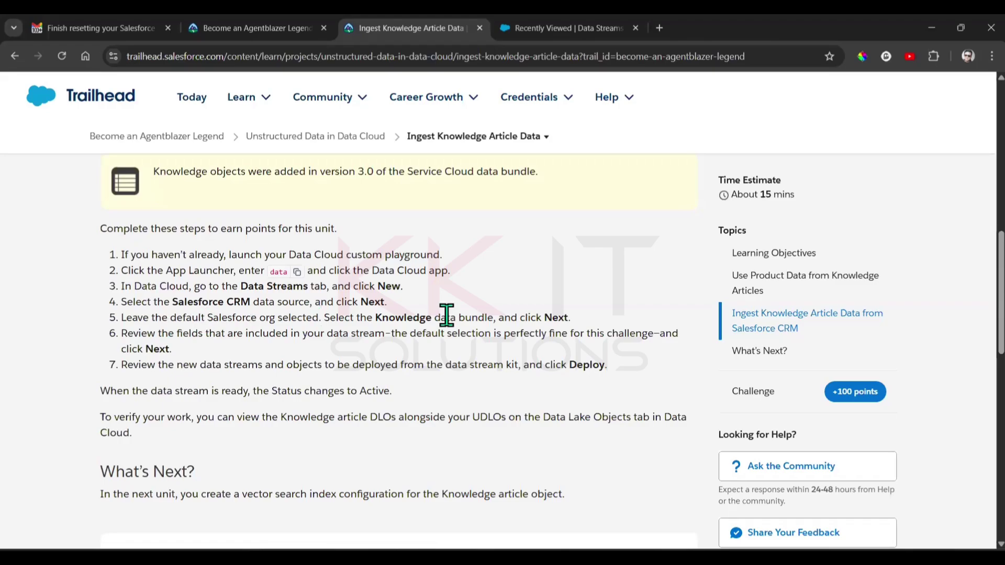
left_click(595, 21)
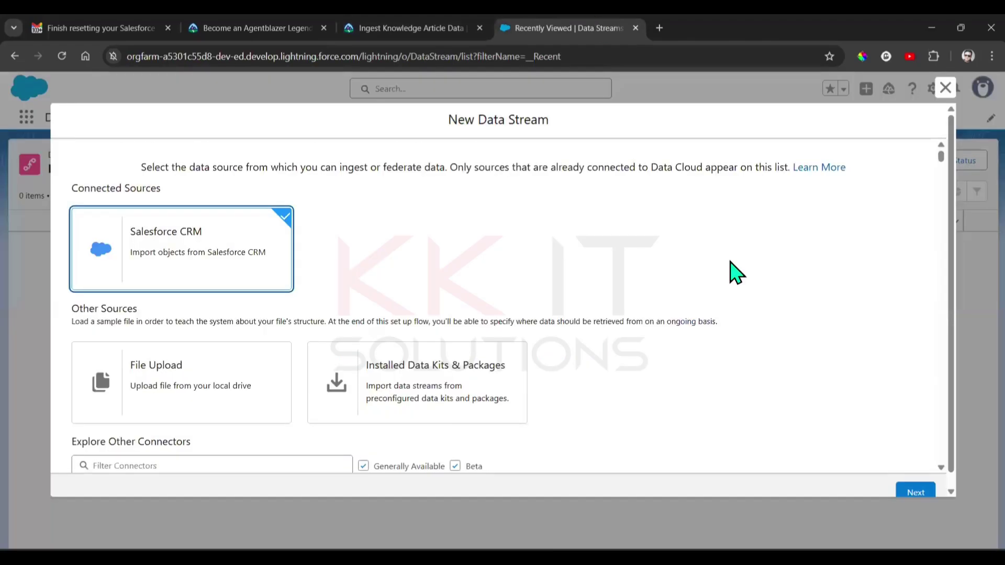
scroll(736, 273, "down", 3)
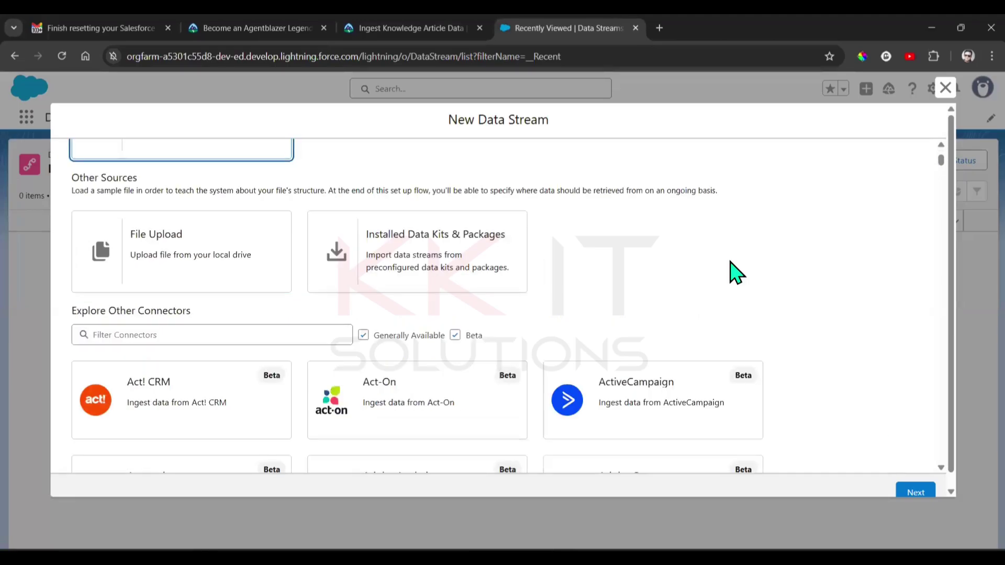
scroll(736, 273, "up", 3)
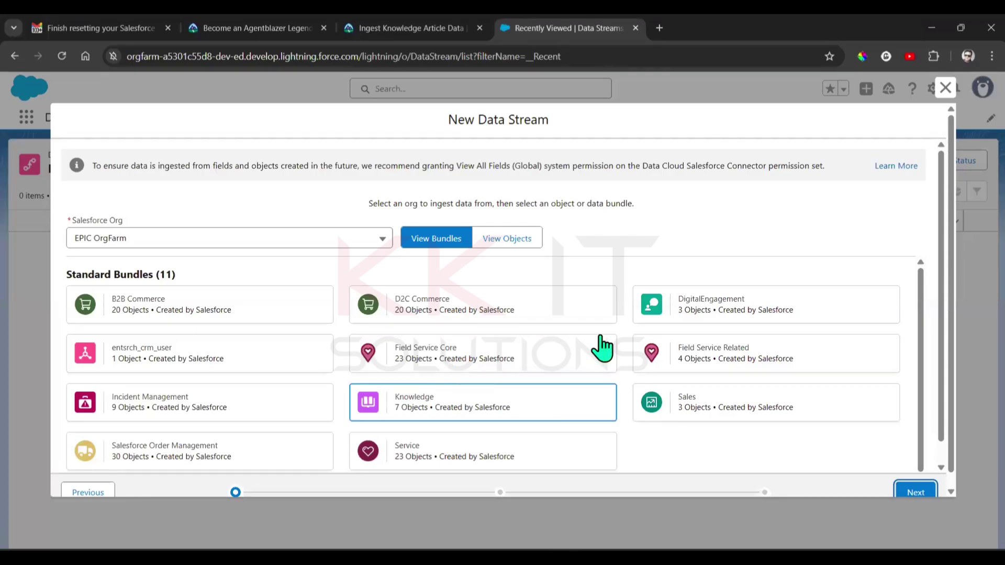
Select the Knowledge standard data bundle, leave the default Salesforce org selected, and continue to the field selection.
scroll(550, 359, "down", 1)
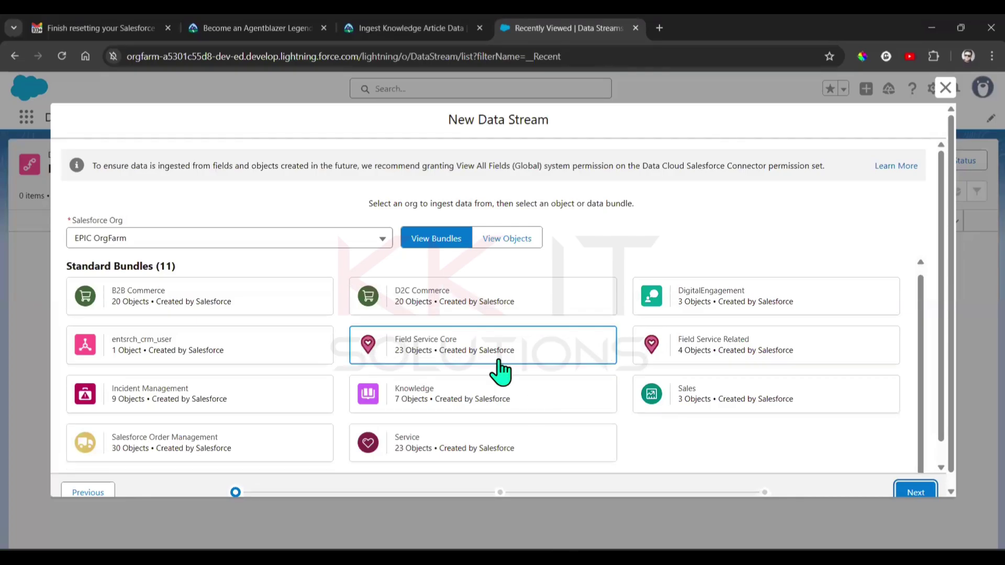
left_click(491, 407)
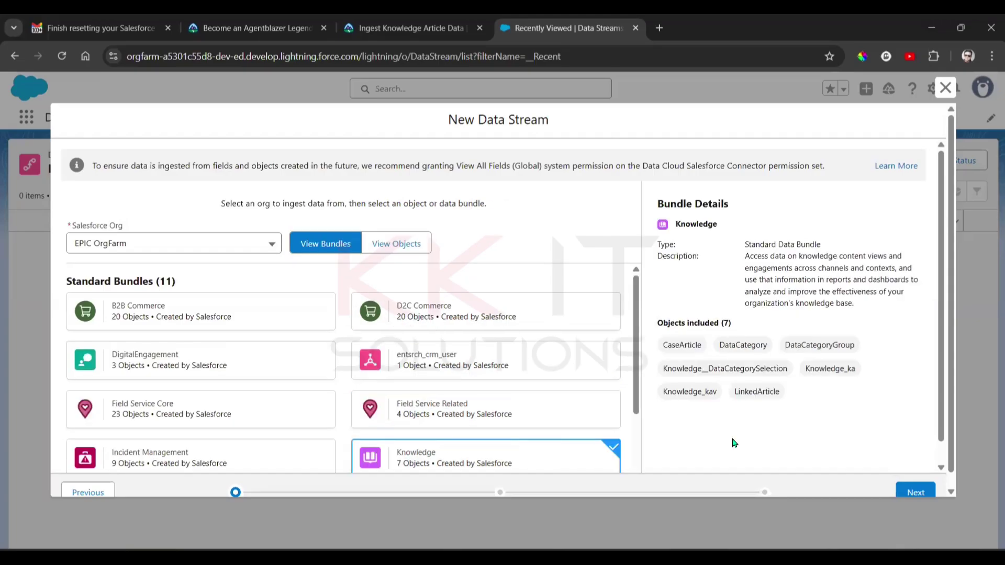
left_click(352, 26)
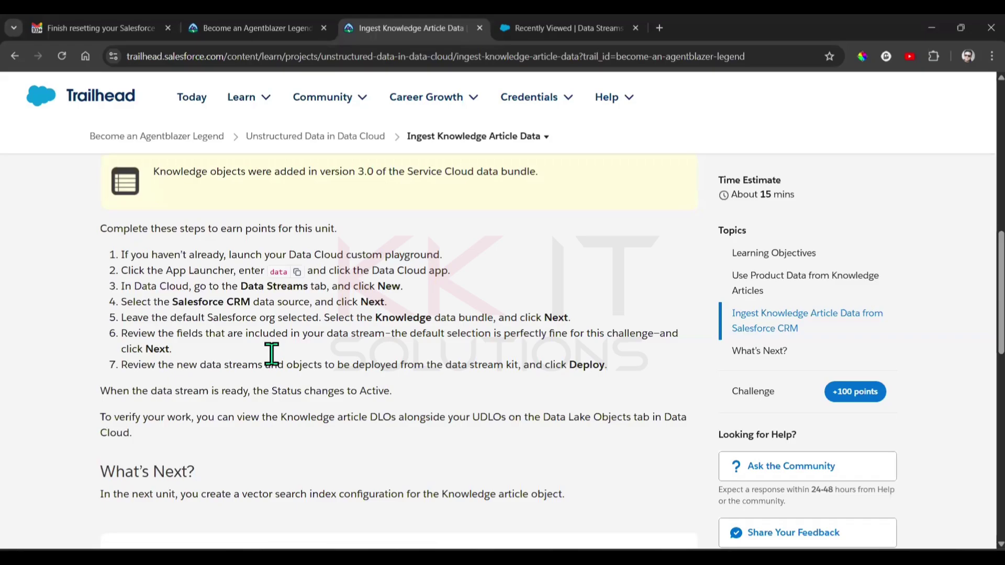
key("ctrl+Tab")
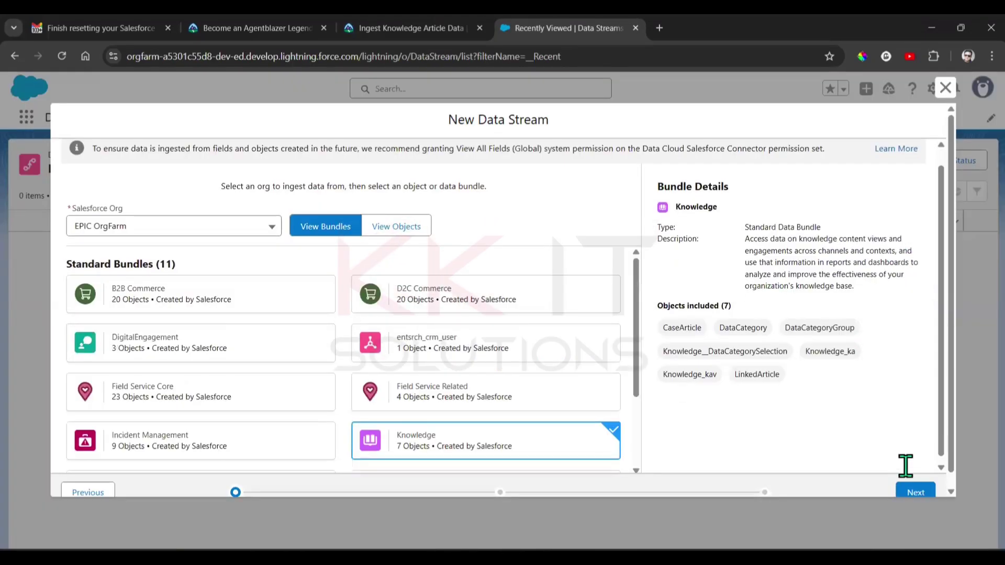
left_click(911, 495)
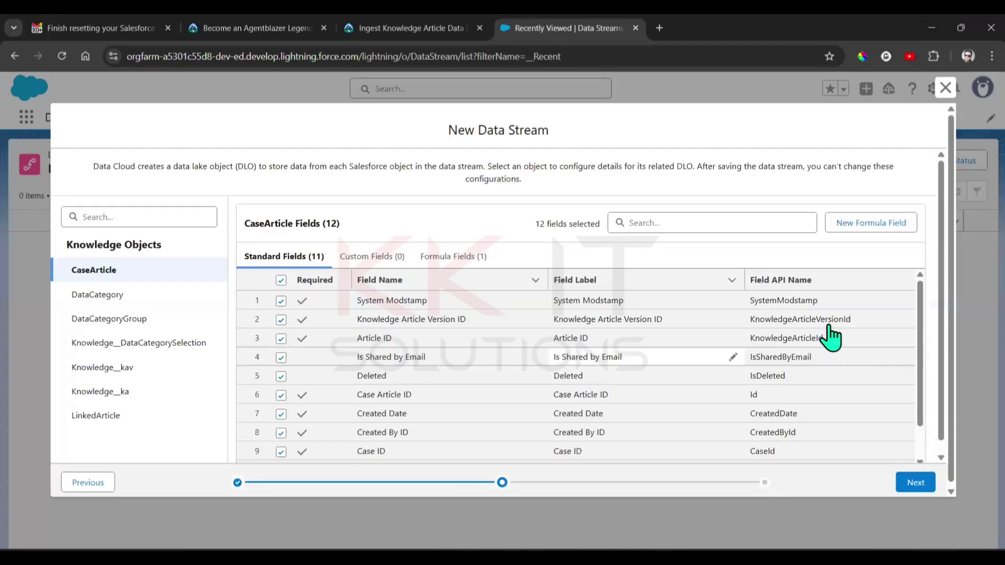
Review the Knowledge object fields against the unit instructions, keep the default field selection, and continue to the bundle configuration details.
scroll(931, 371, "down", 1)
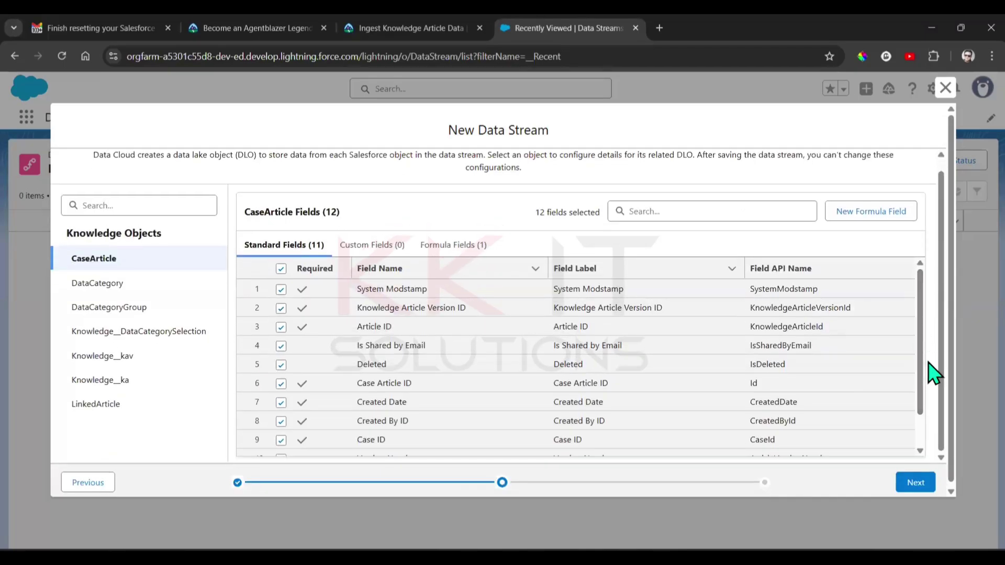
left_click(404, 19)
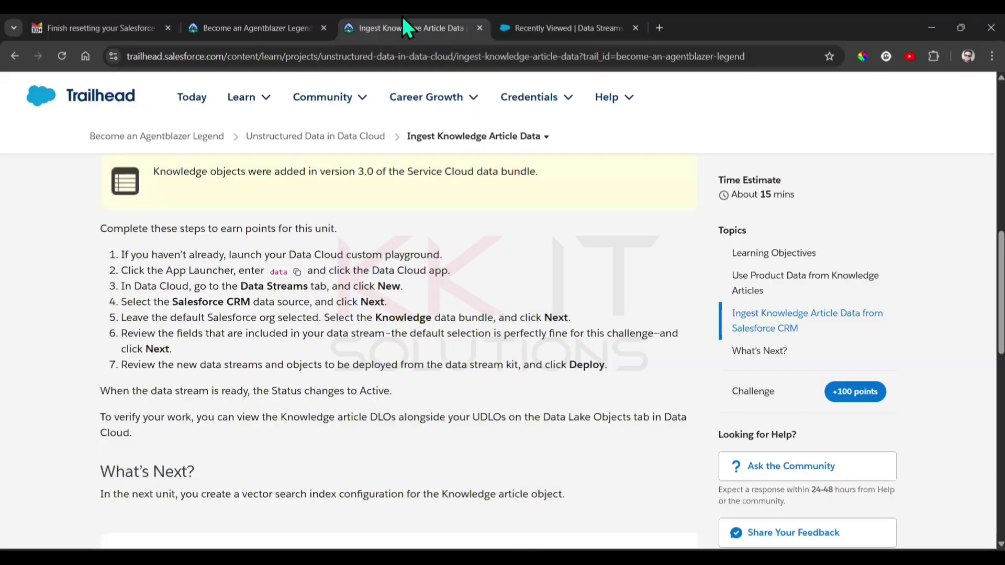
left_click(536, 19)
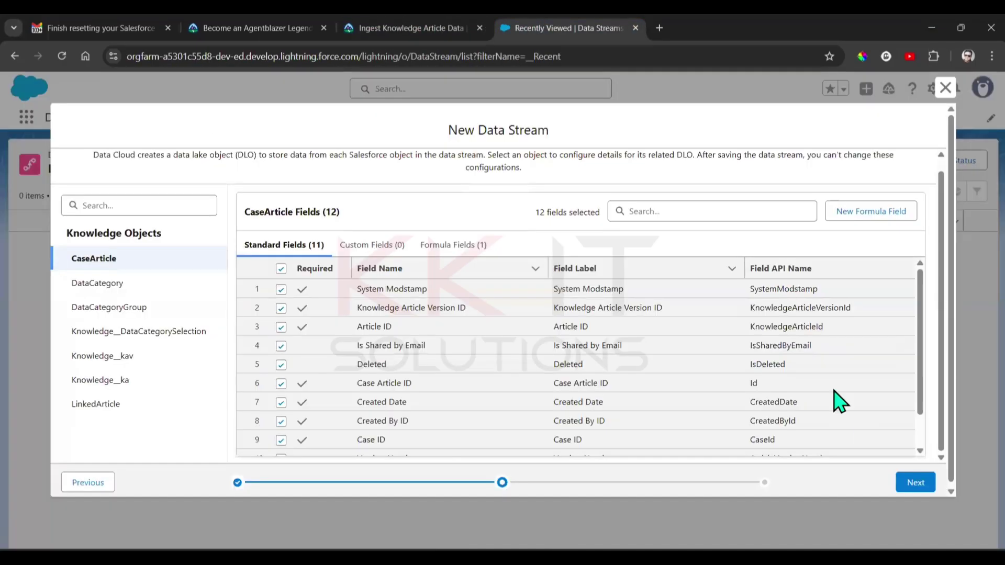
left_click(916, 482)
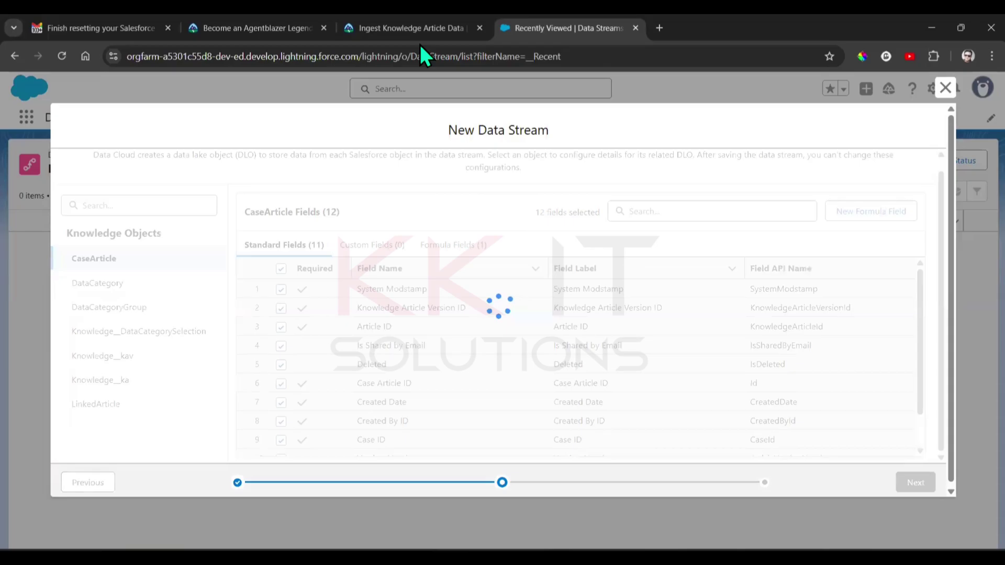
Check the final instruction and deploy the Knowledge data streams to the default data space.
left_click(419, 19)
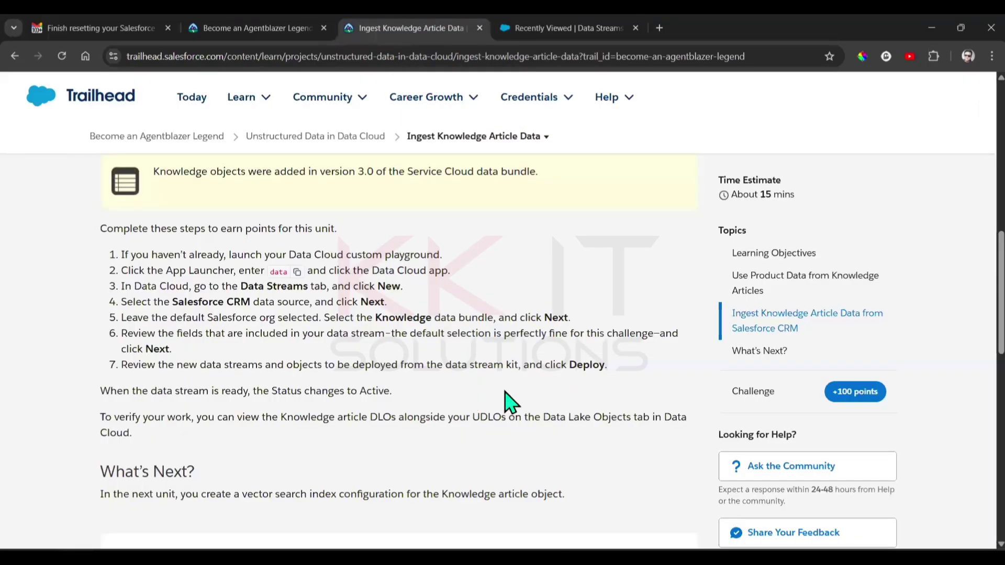
left_click(524, 19)
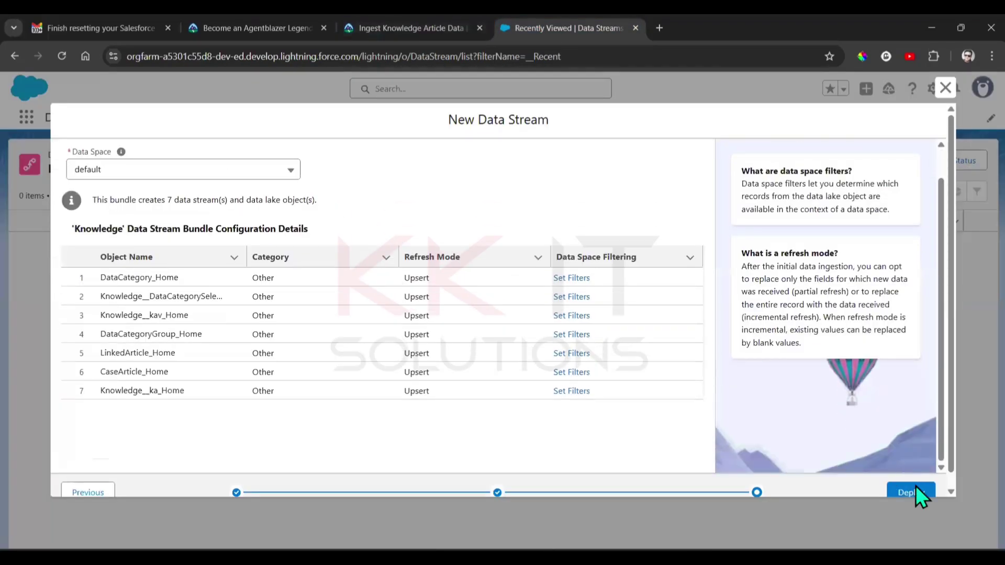
left_click(915, 494)
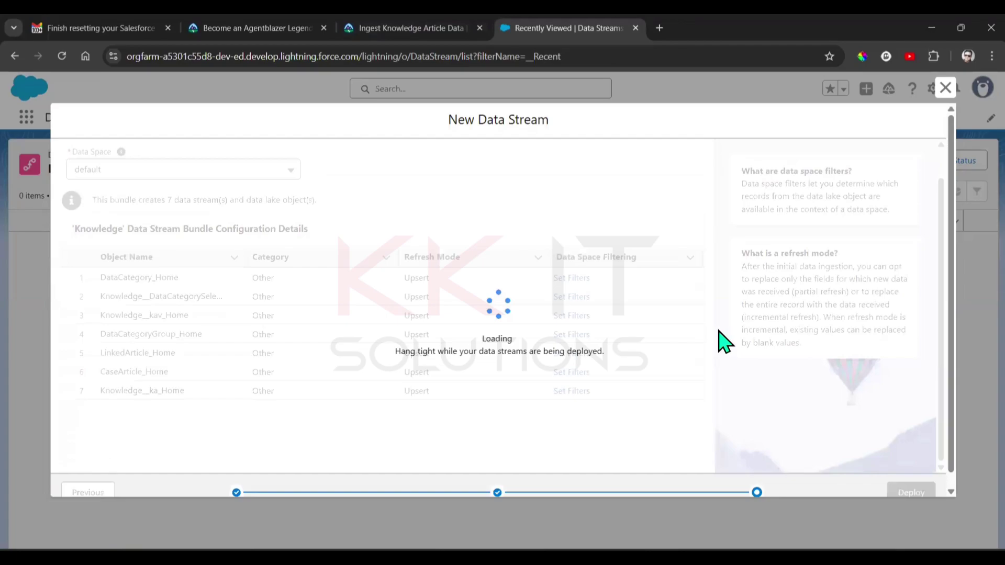
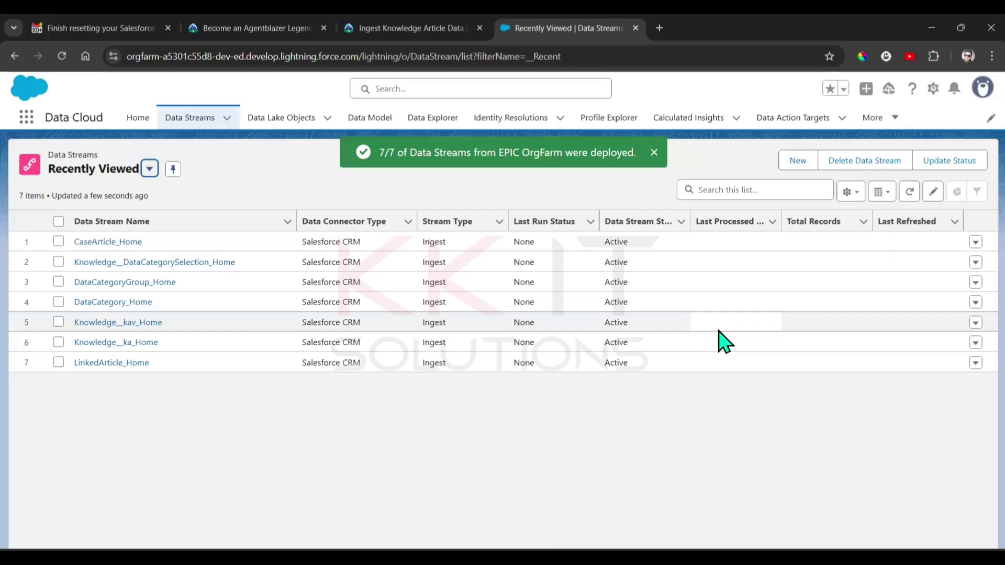
Verify the Ingest Knowledge Article Data unit to earn 100 points and continue to the Create a Search Index Configuration unit.
left_click(390, 21)
scroll(513, 328, "down", 7)
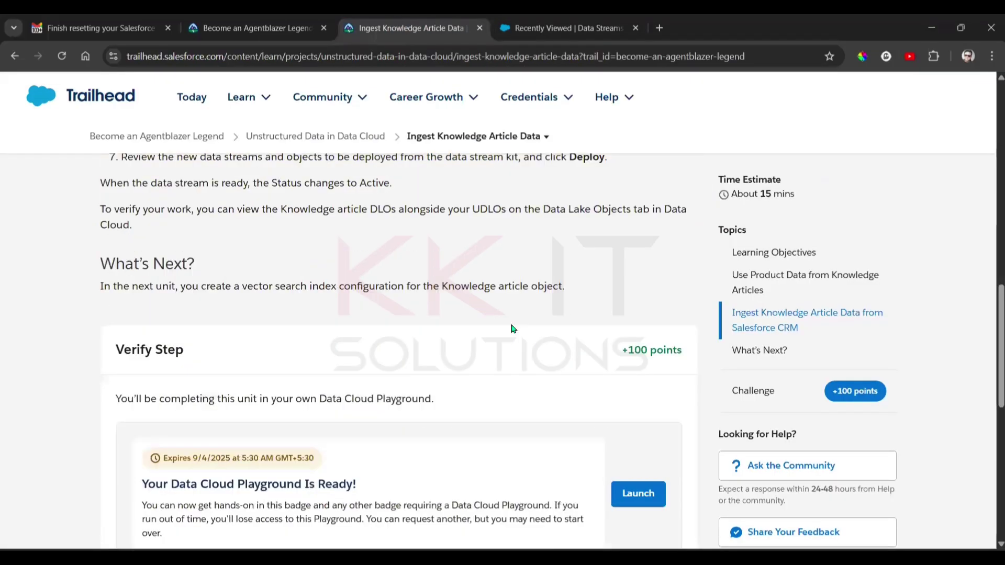
left_click(163, 431)
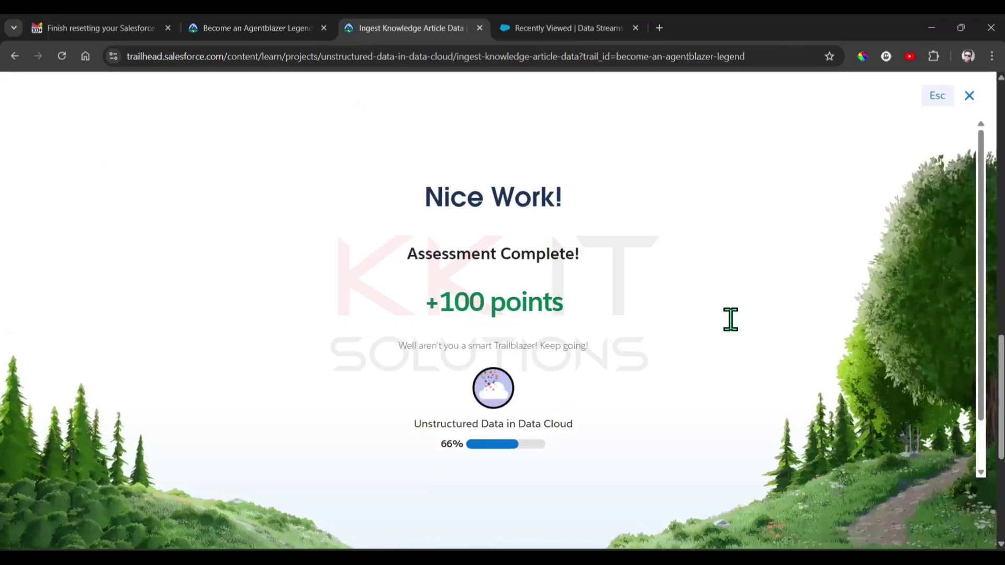
scroll(576, 404, "down", 1)
left_click(476, 452)
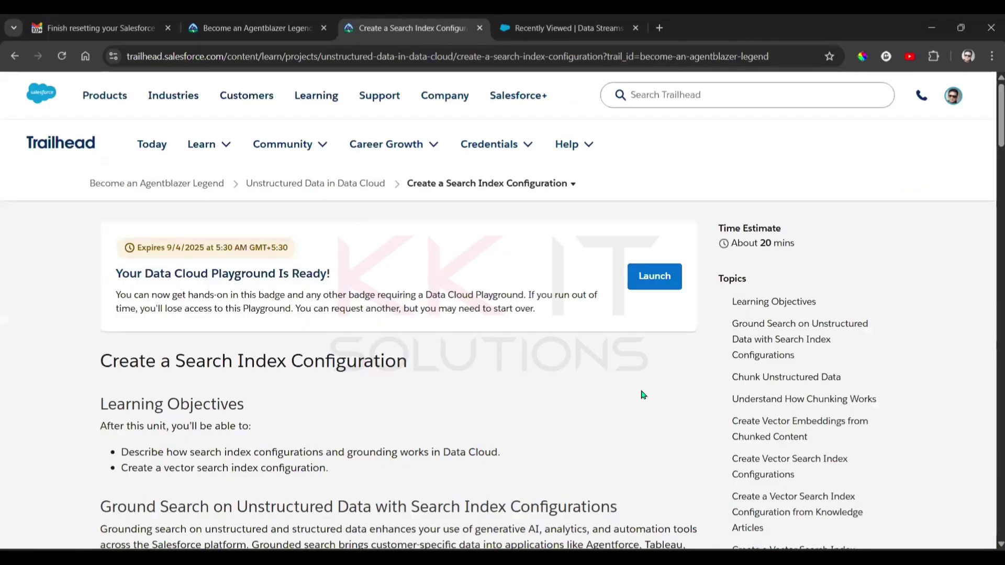
Read the unit's steps for creating a vector search index configuration and open the Search Index list in Data Cloud.
scroll(603, 385, "down", 10)
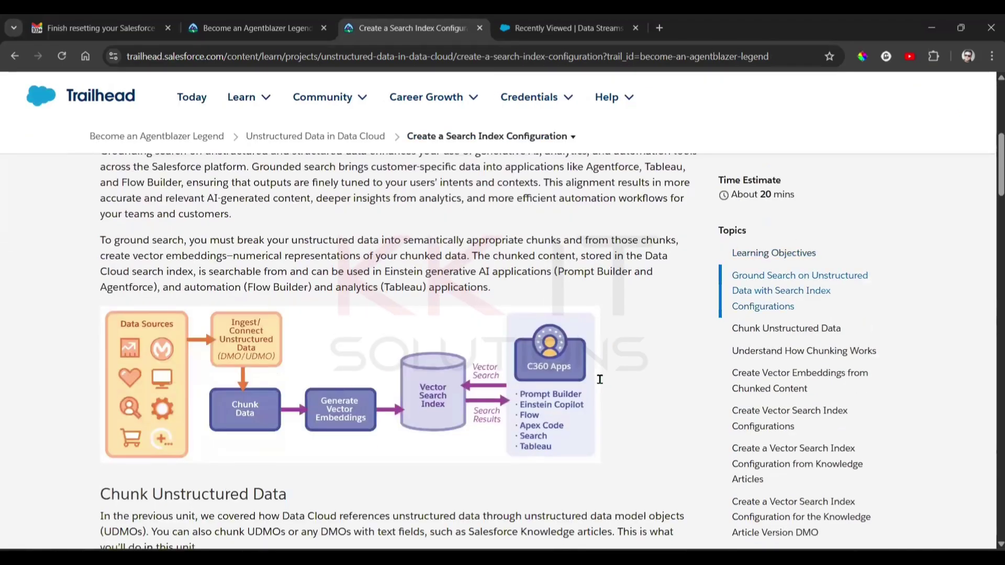
scroll(602, 385, "down", 5)
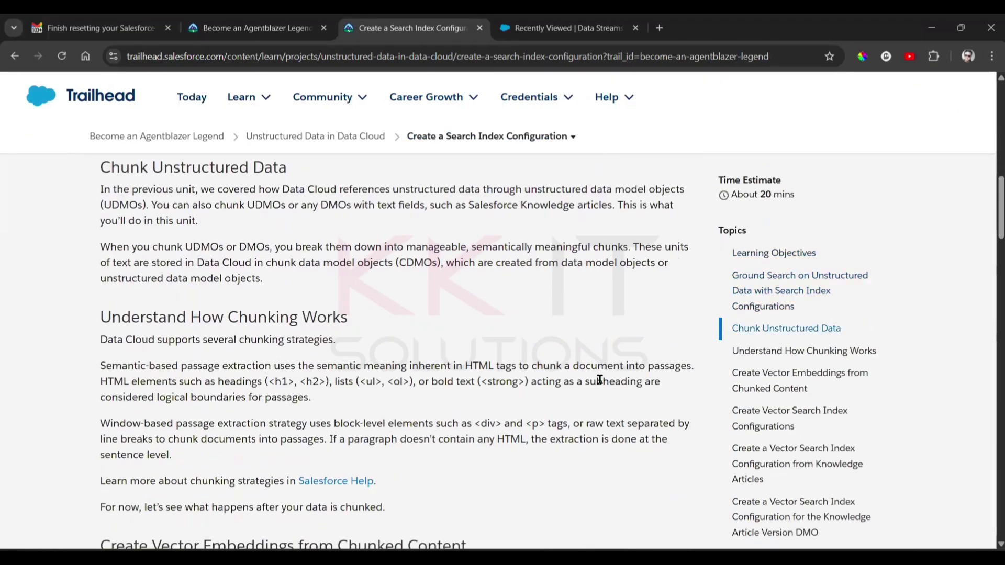
scroll(601, 382, "down", 3)
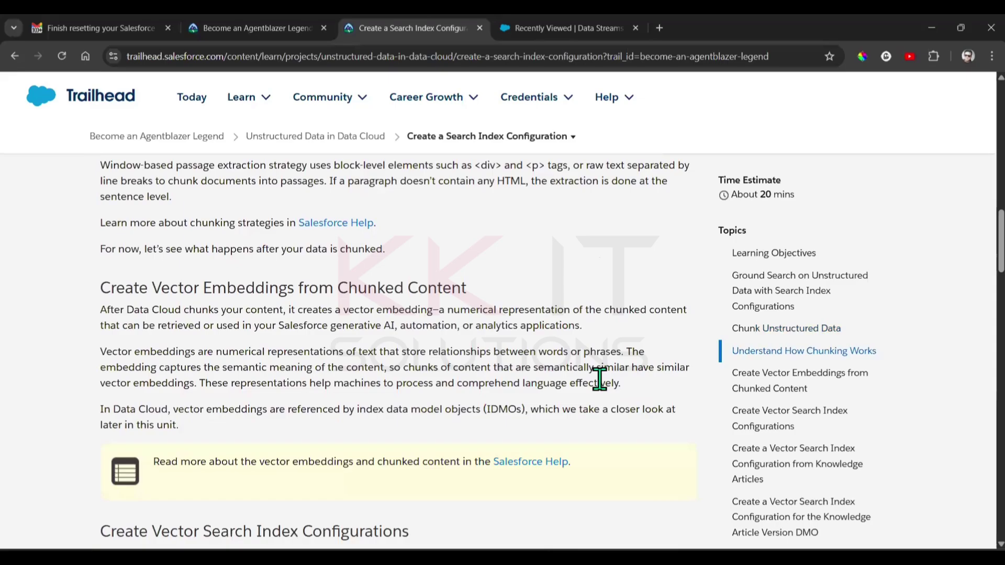
scroll(600, 378, "down", 6)
scroll(600, 378, "down", 5)
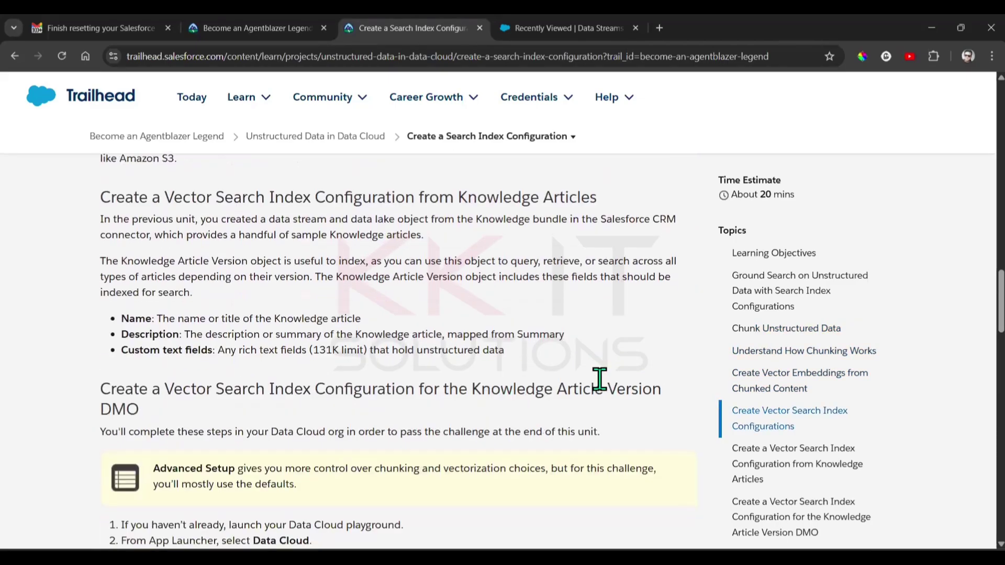
scroll(607, 392, "down", 1)
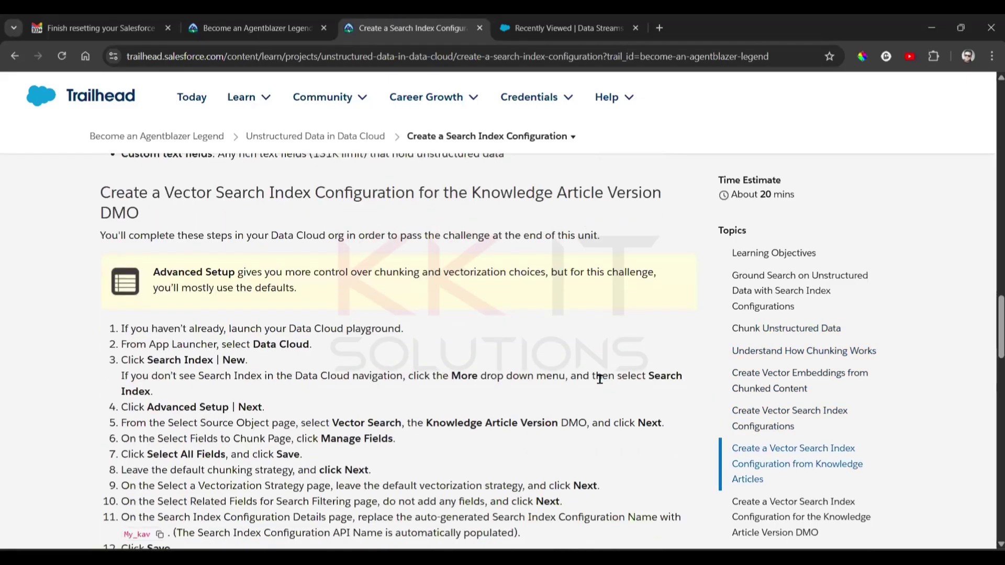
scroll(600, 378, "down", 1)
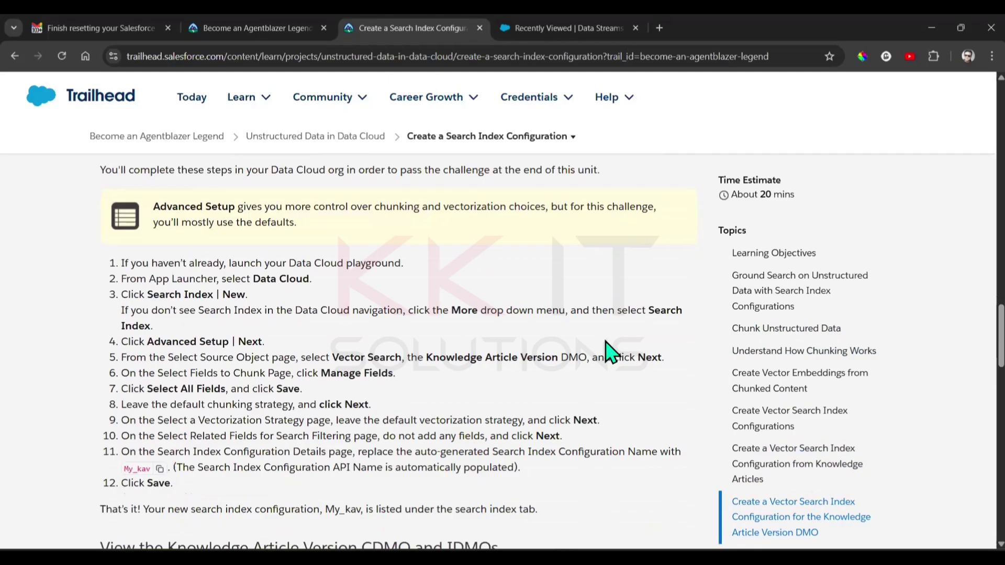
left_click(535, 21)
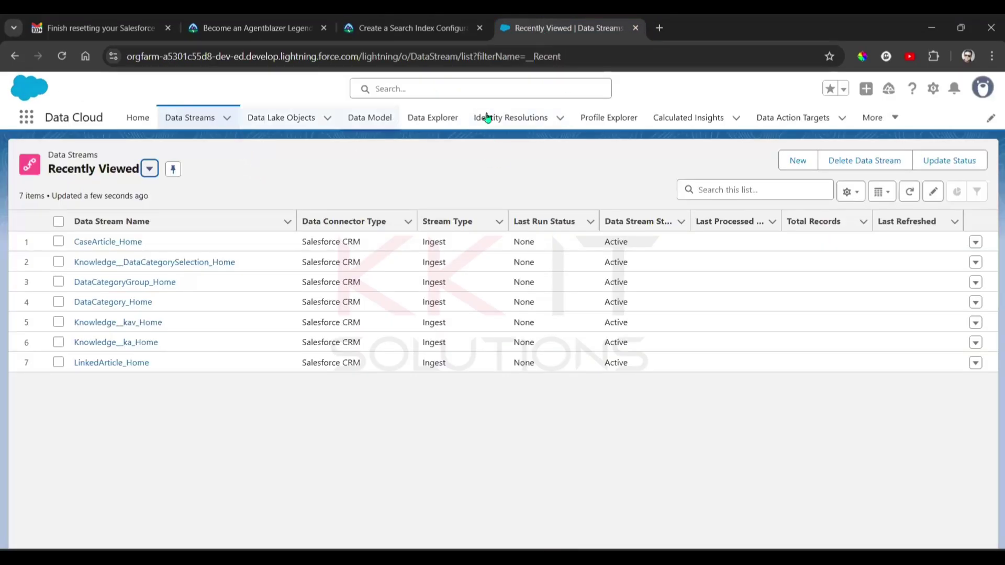
left_click(901, 121)
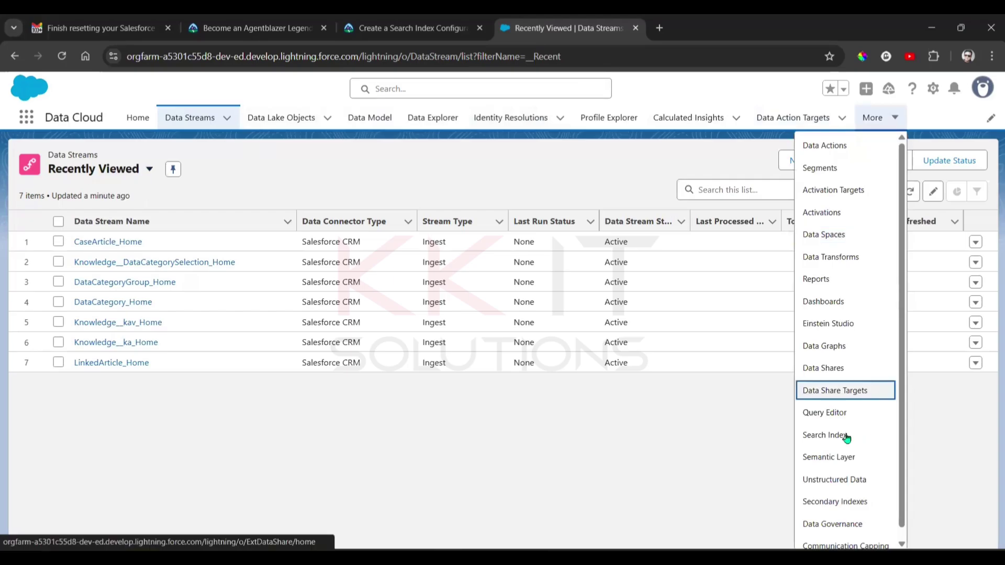
left_click(829, 435)
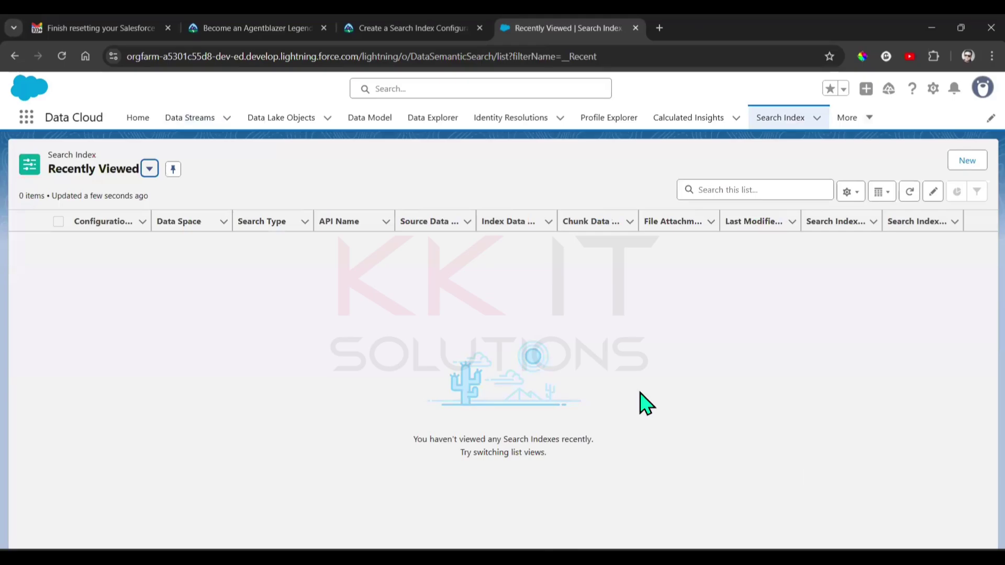
Check the unit instructions and start a new search index configuration using Advanced Setup.
key("ctrl+shift+Tab")
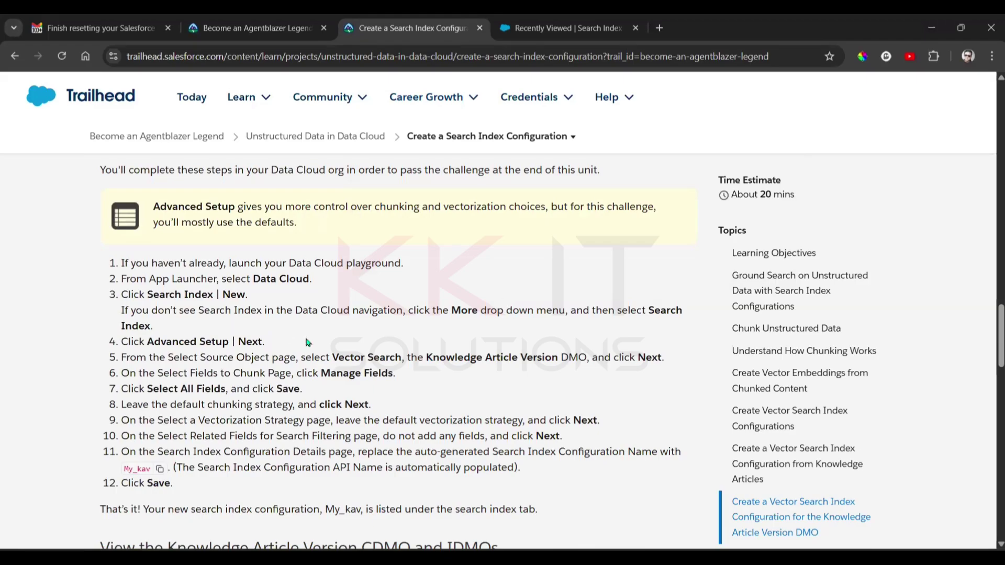
key("ctrl+Tab")
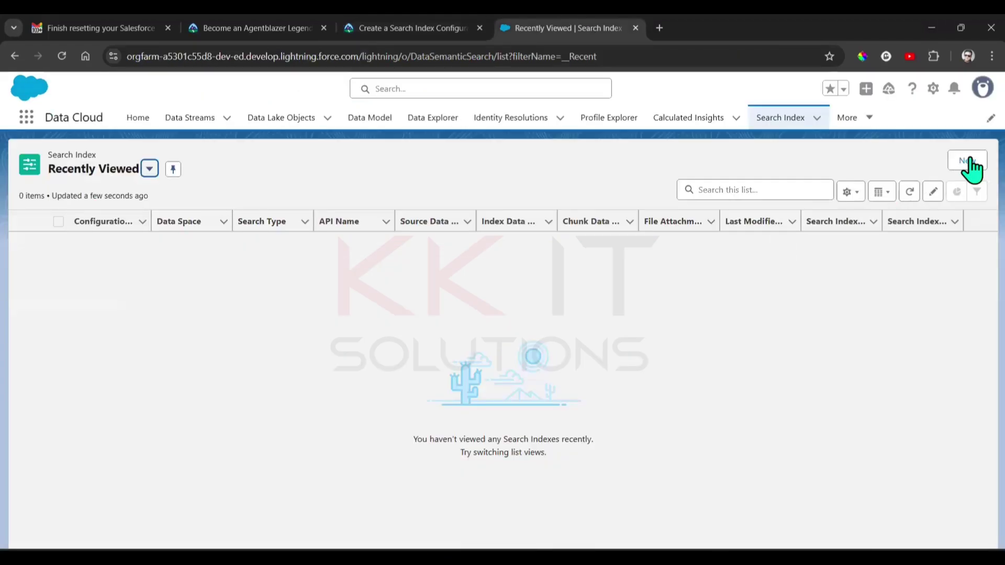
left_click(969, 163)
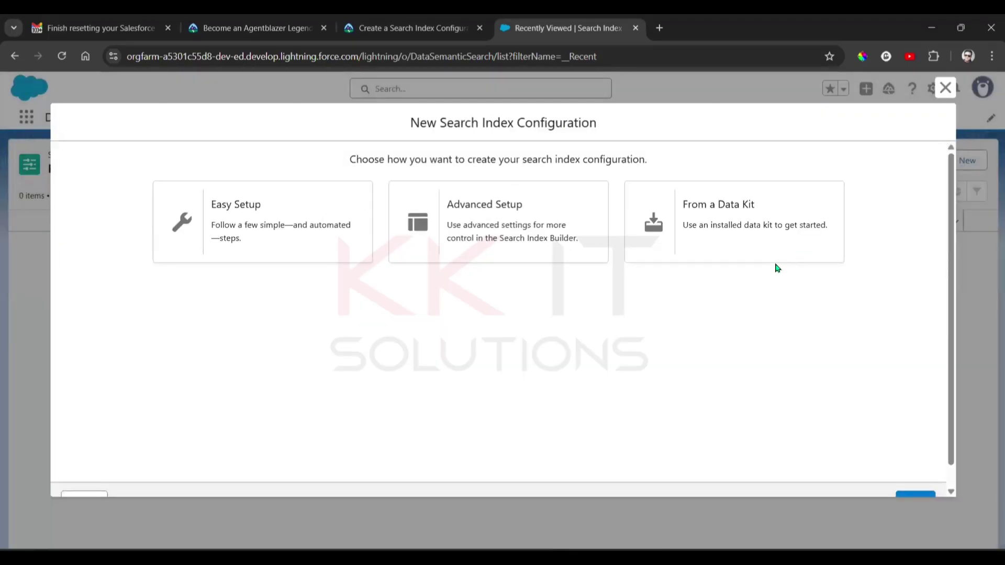
left_click(406, 24)
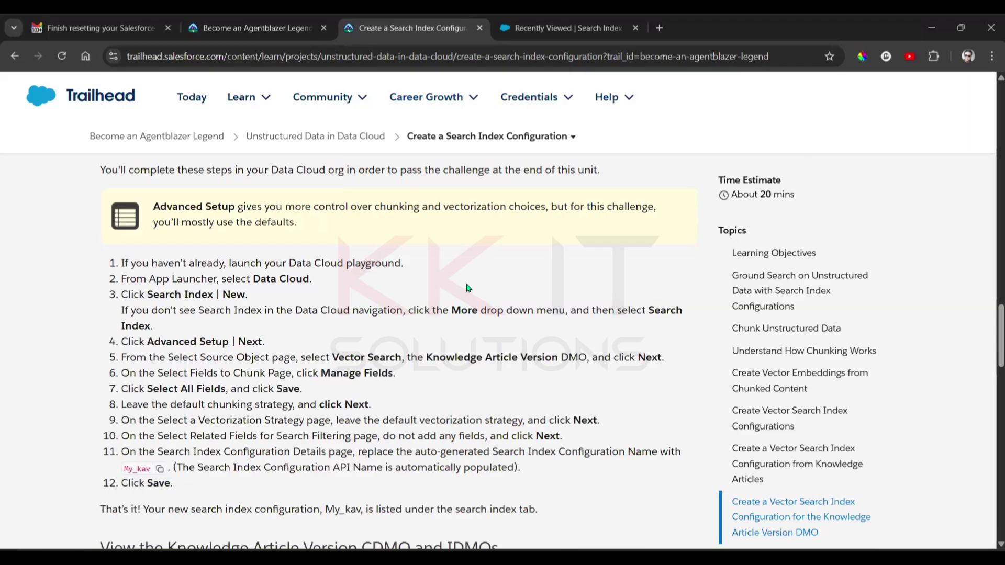
key("ctrl+Tab")
left_click(496, 220)
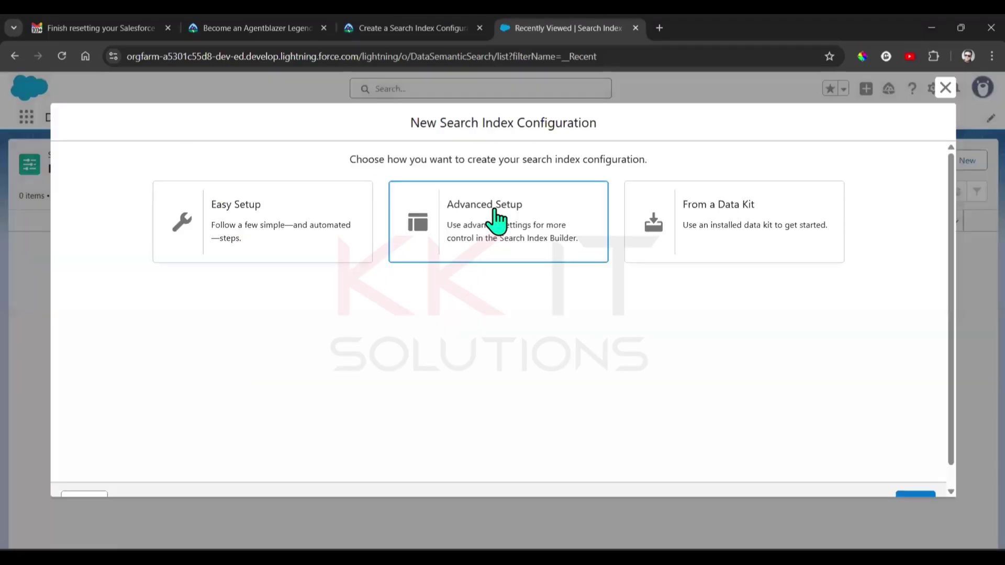
left_click(496, 219)
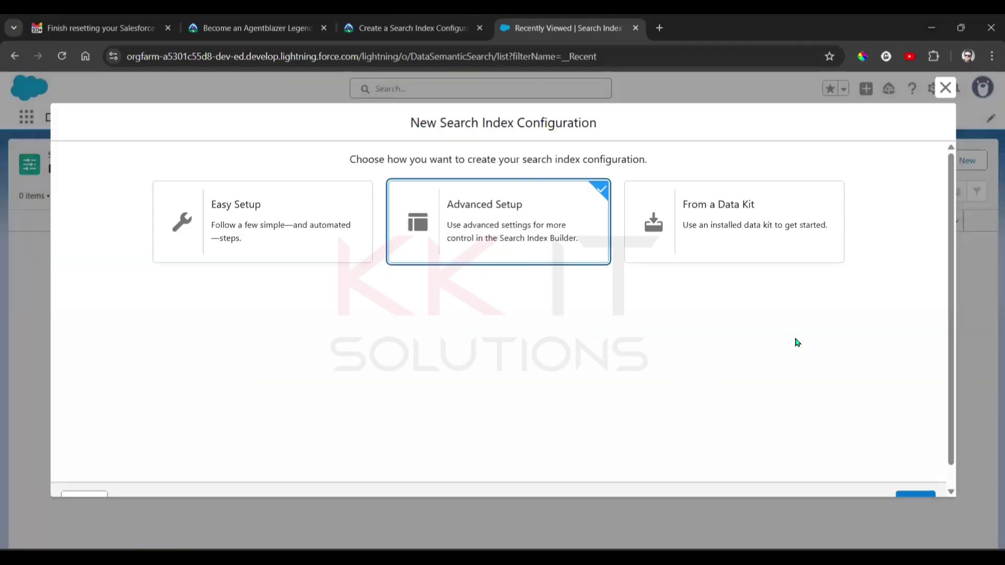
scroll(798, 343, "down", 1)
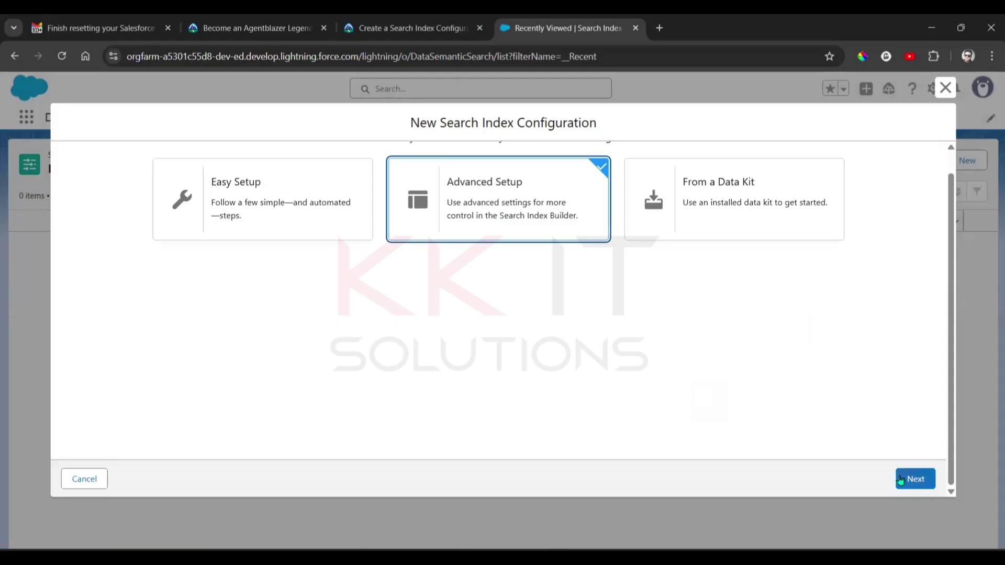
left_click(922, 478)
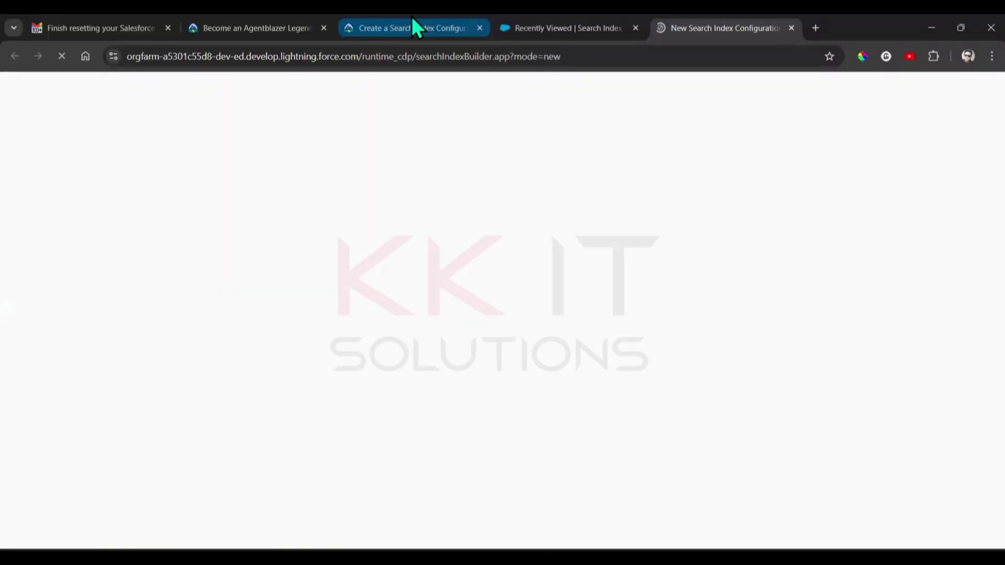
Following the unit instructions, choose Vector Search with Knowledge Article Version as the source object and continue to chunking.
left_click(413, 18)
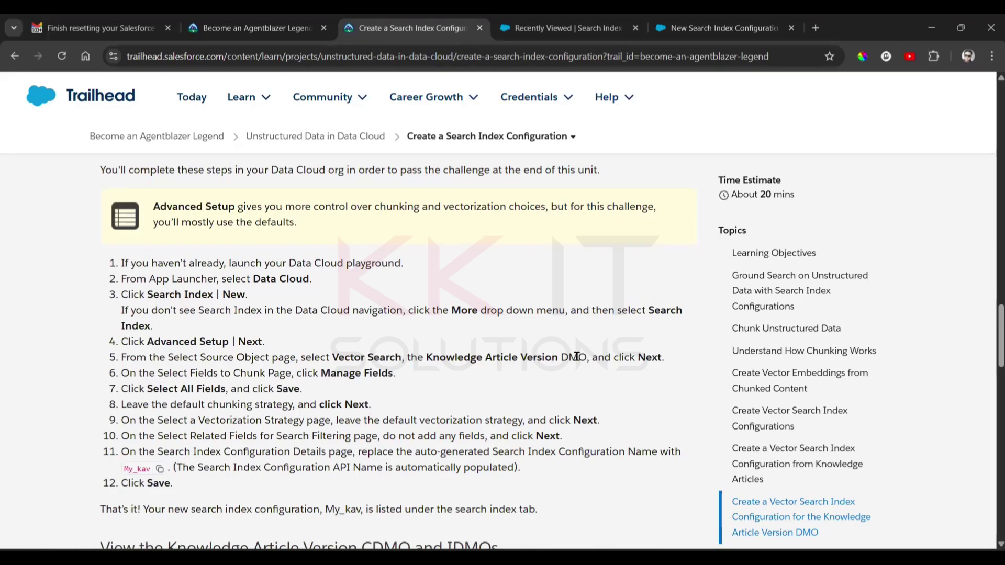
left_click(703, 21)
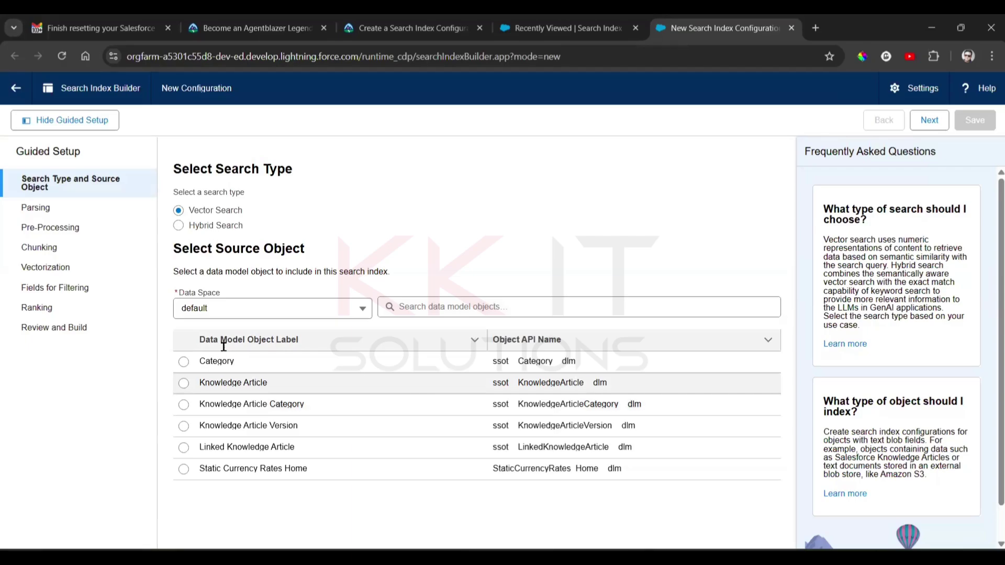
left_click(234, 211)
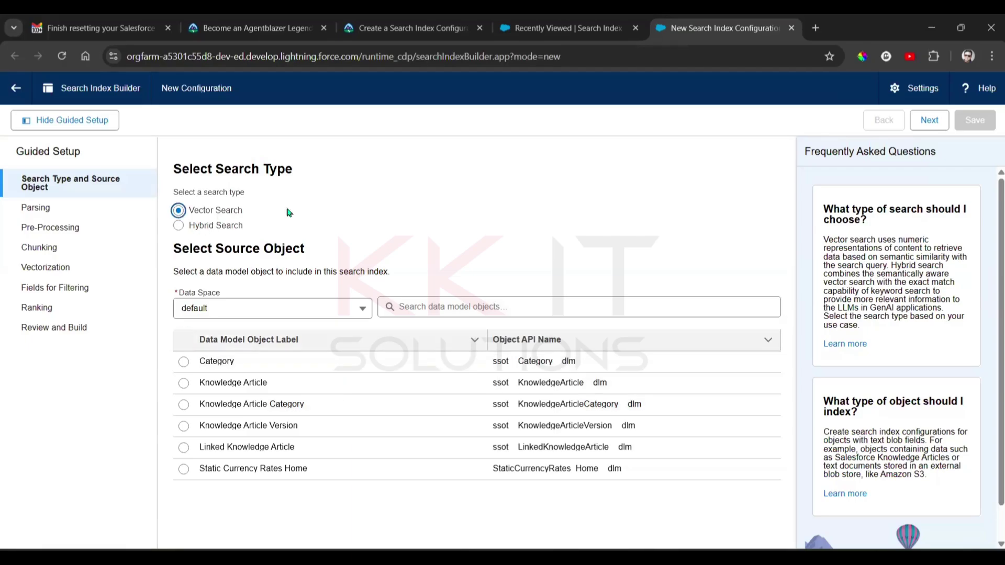
left_click(398, 27)
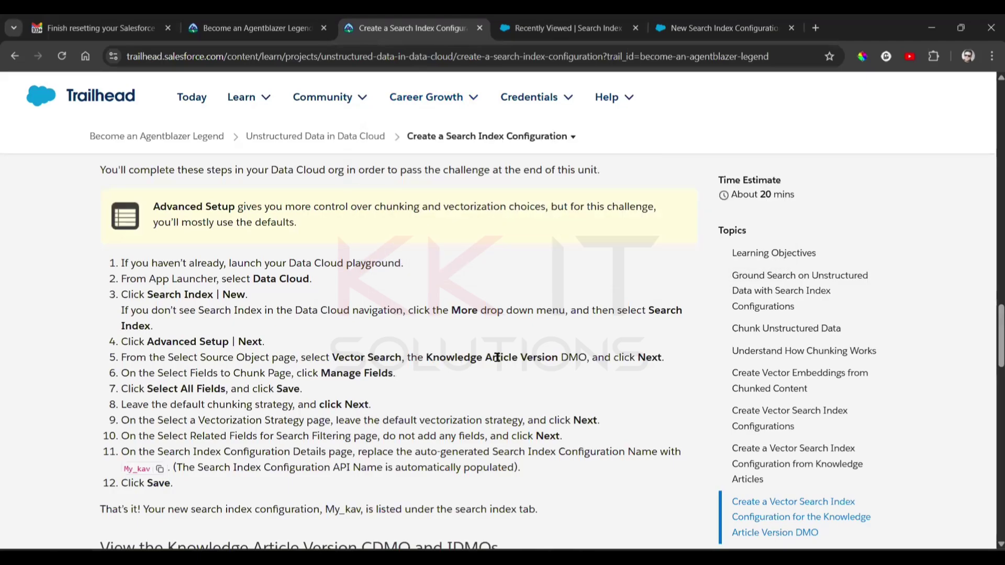
left_click(690, 21)
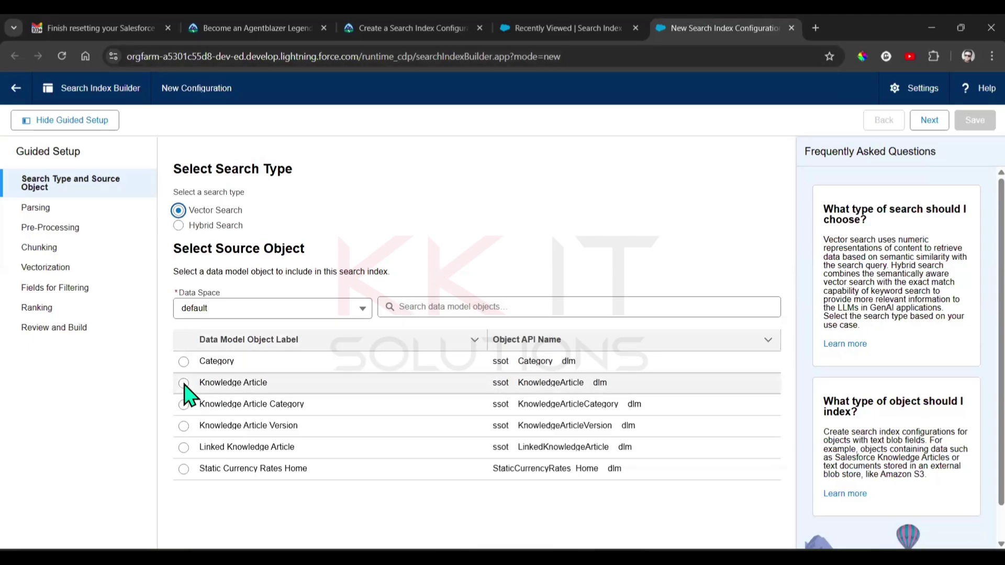
left_click(183, 427)
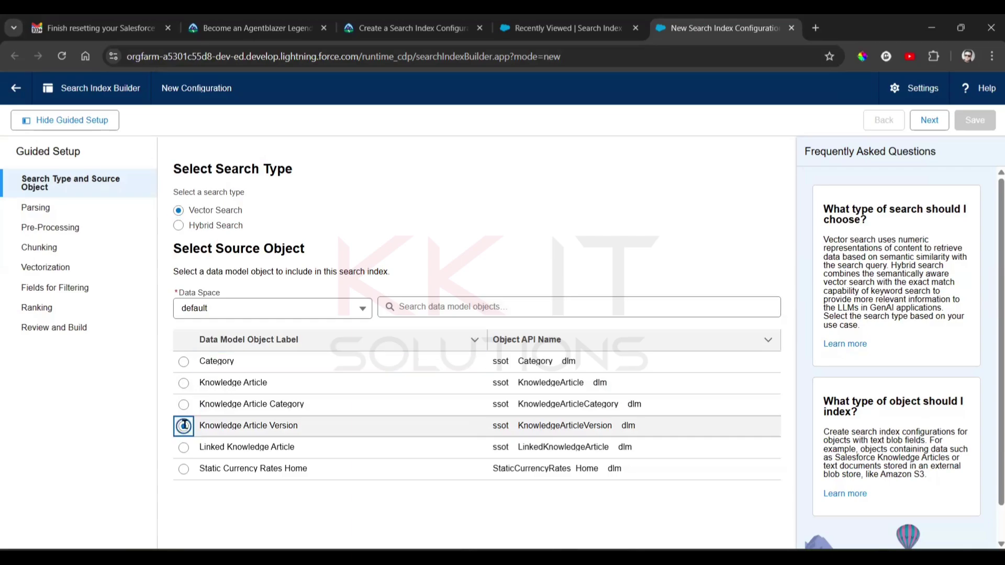
left_click(442, 21)
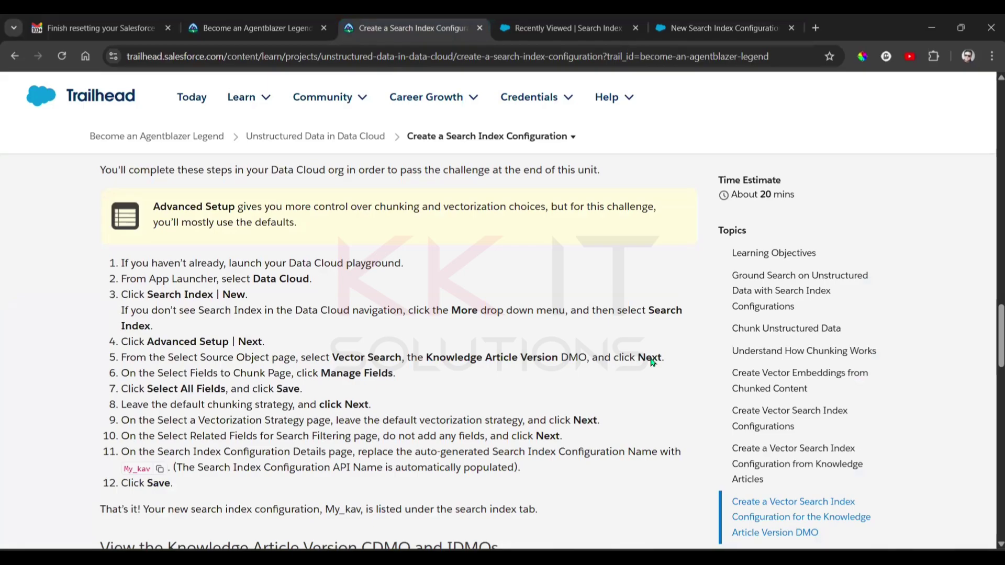
left_click(699, 28)
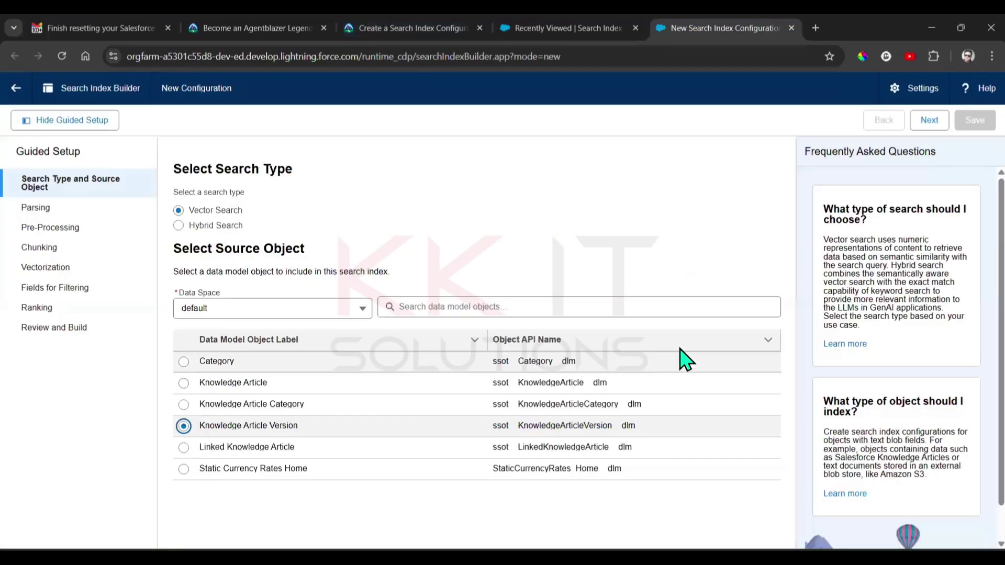
left_click(931, 124)
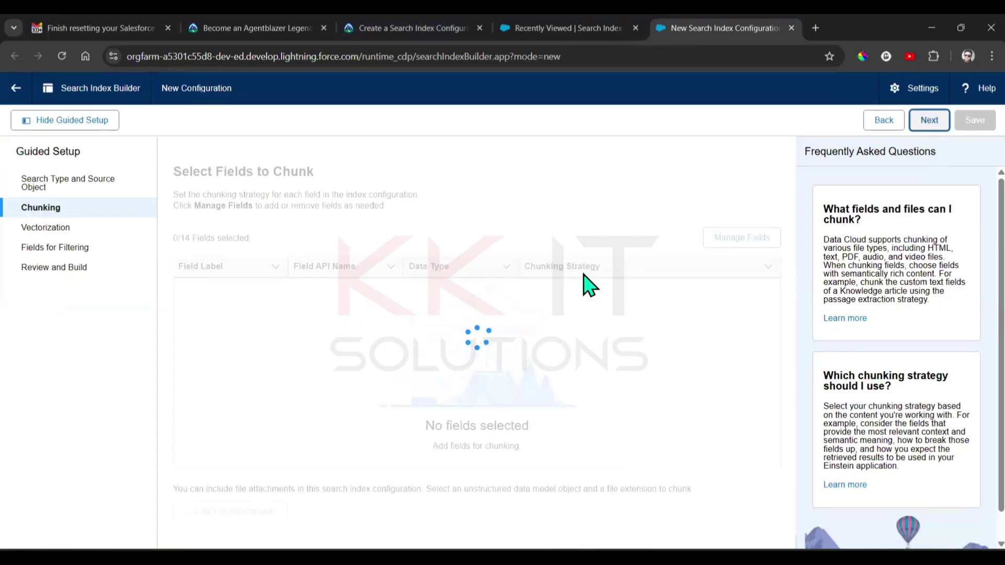
Following the unit instructions, add all available Knowledge Article Version fields for chunking and save the selection.
left_click(372, 19)
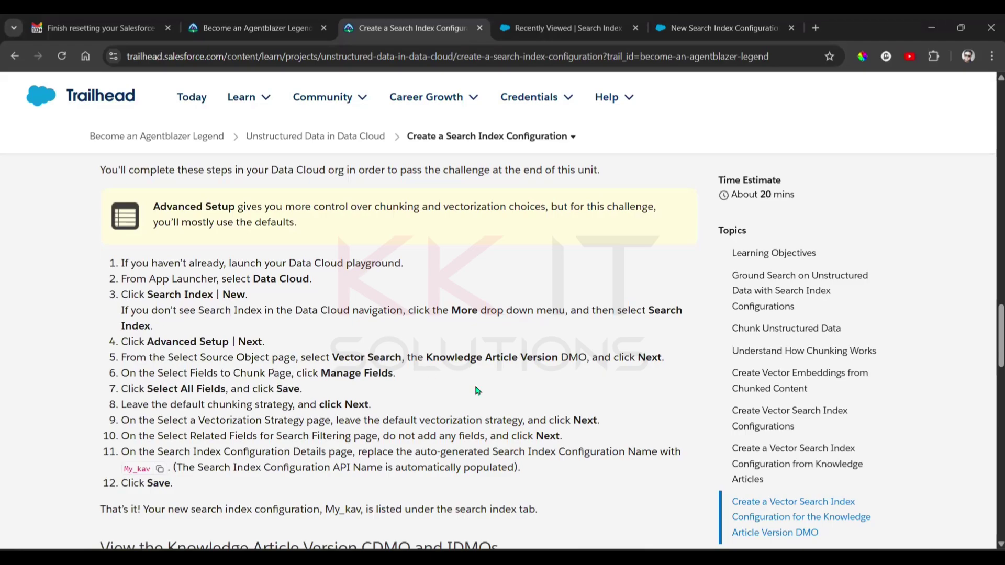
left_click(702, 25)
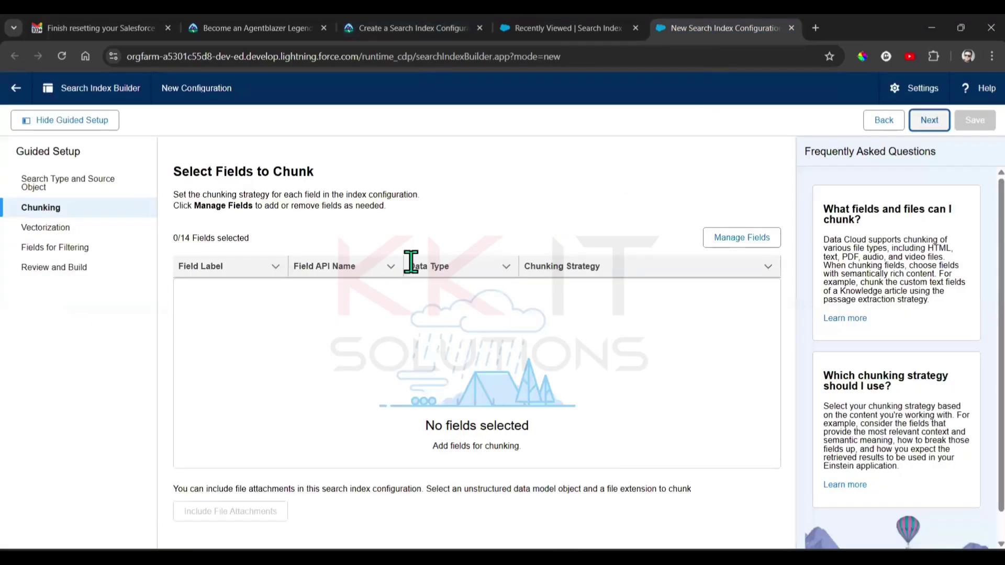
left_click(733, 240)
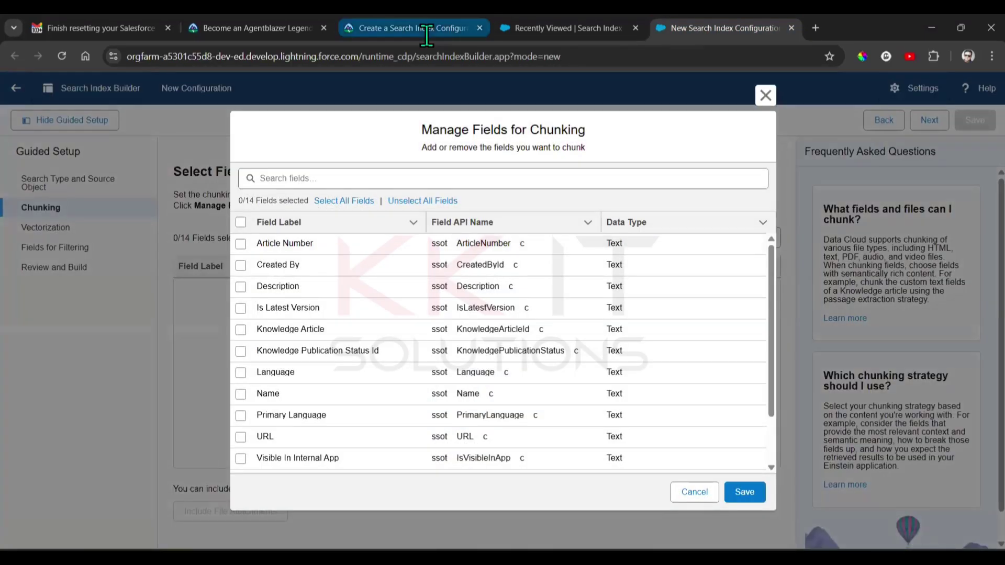
left_click(427, 32)
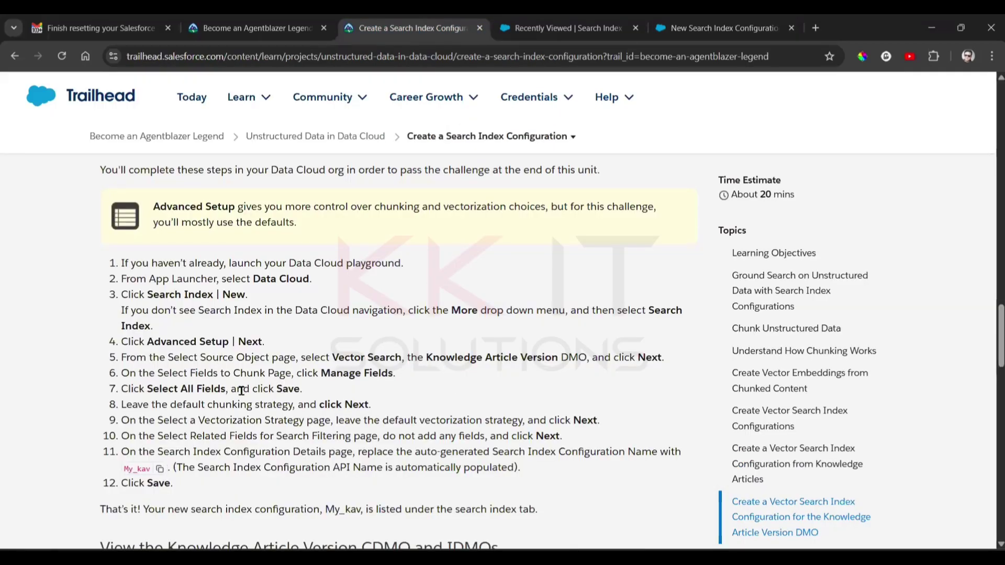
left_click(686, 28)
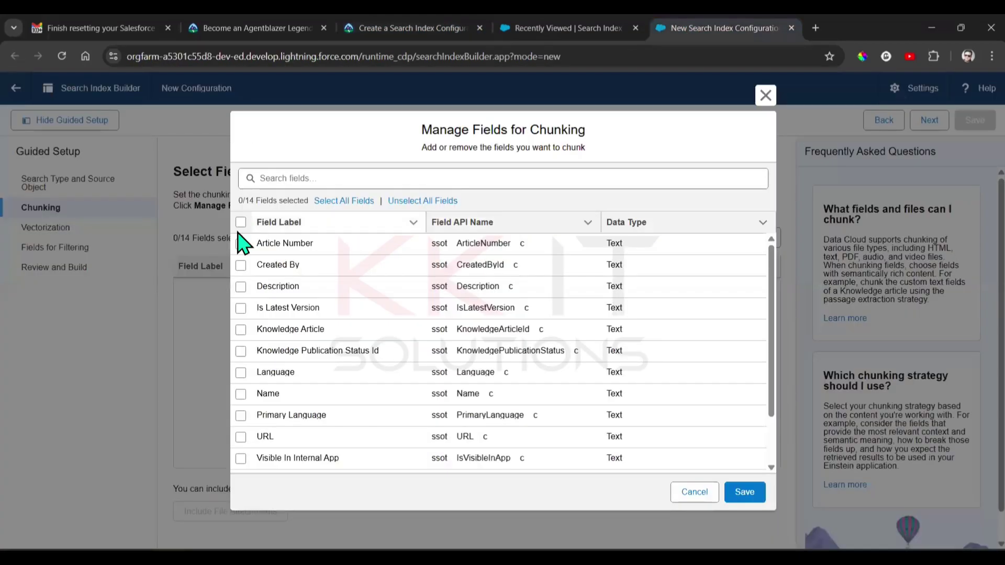
left_click(240, 222)
scroll(588, 354, "down", 3)
scroll(591, 387, "up", 3)
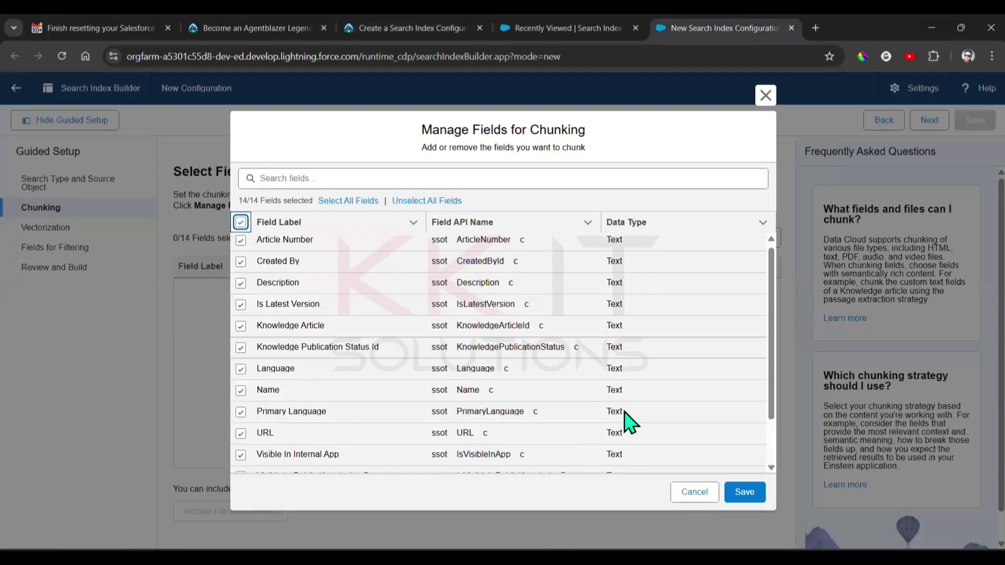
left_click(744, 495)
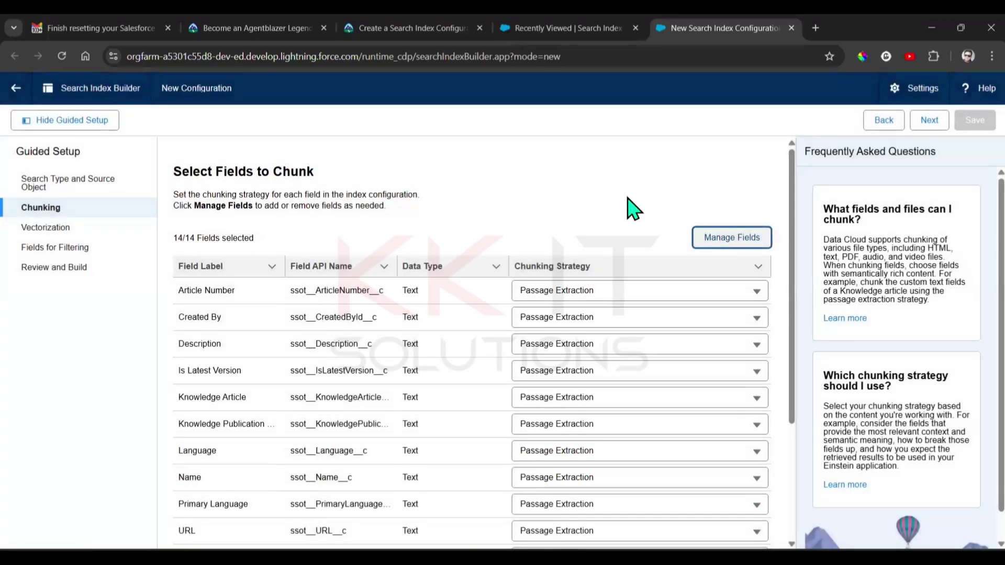
Check the chunking instruction, keep the default Passage Extraction strategy for all fields, and continue to vectorization.
left_click(370, 23)
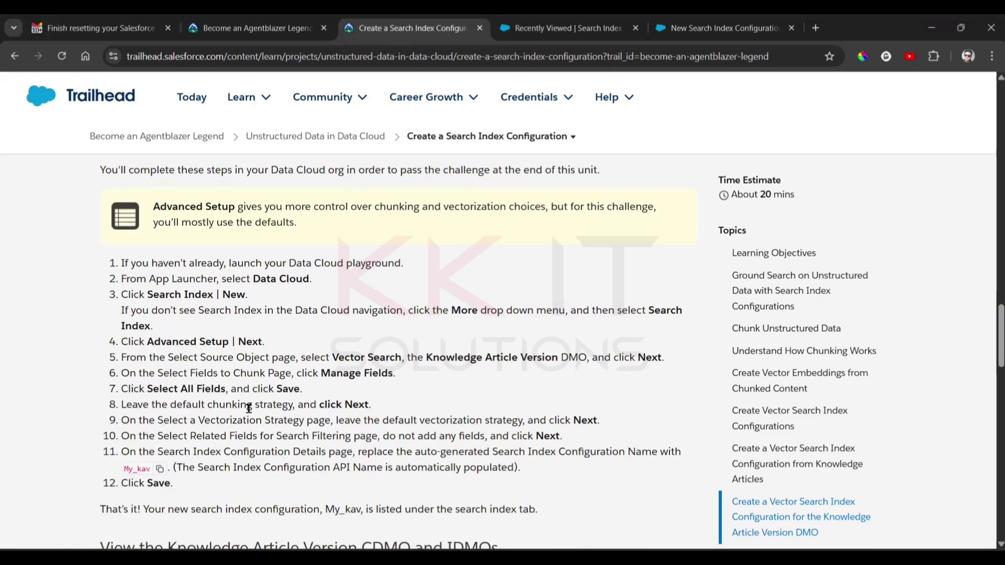
left_click(674, 21)
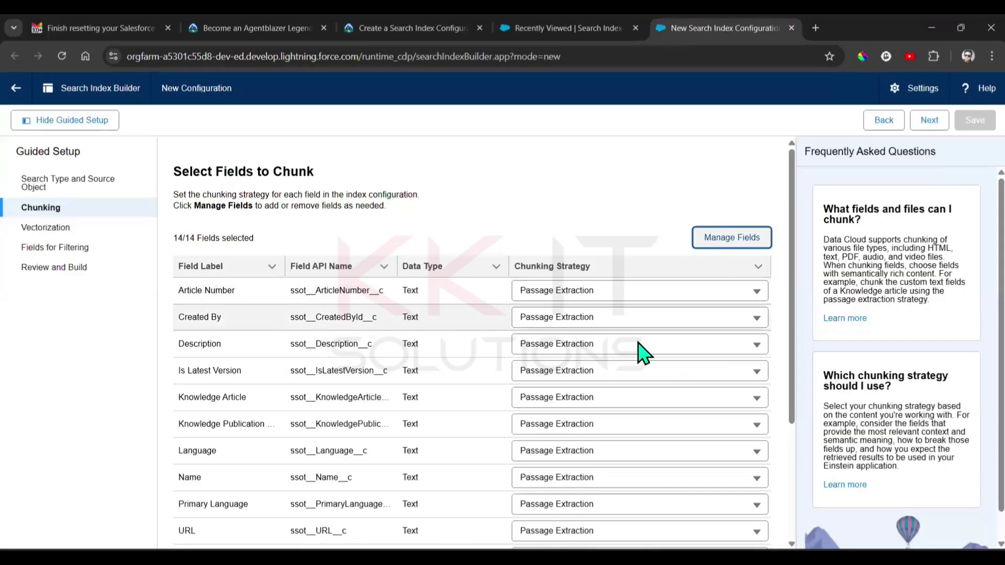
scroll(643, 353, "down", 3)
scroll(617, 344, "up", 3)
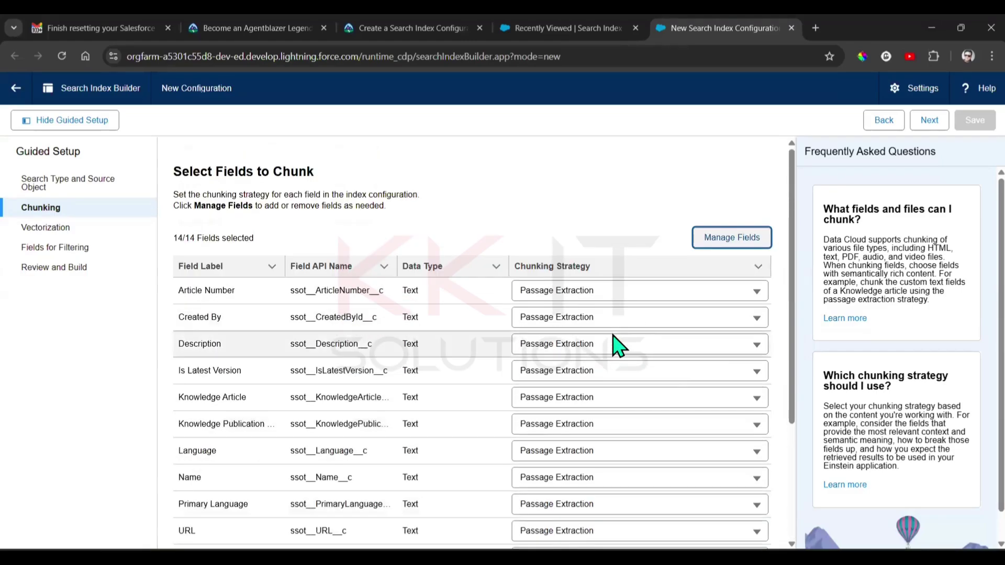
left_click(928, 123)
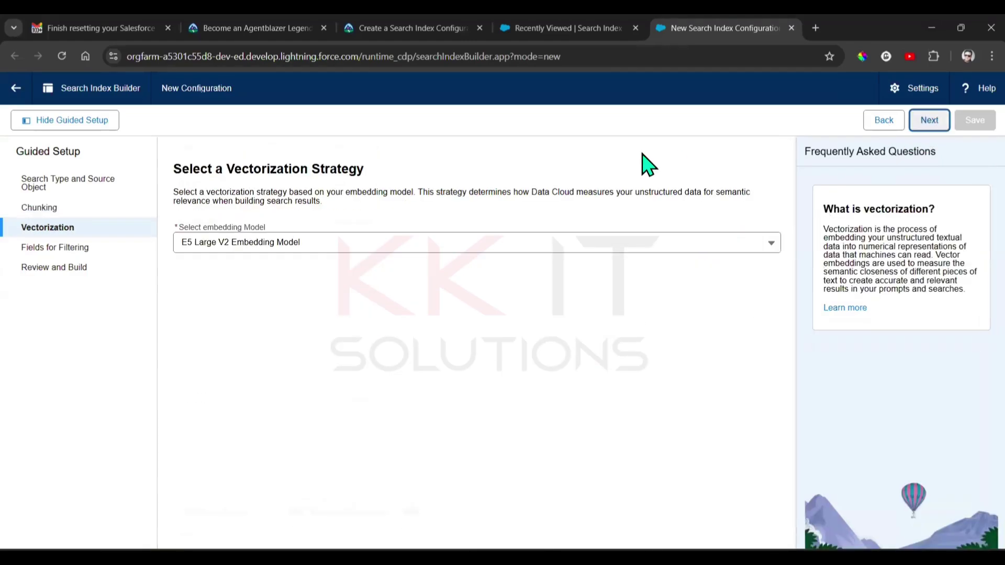
Keep the default E5 Large V2 Embedding Model, add no fields for search filtering, and continue to the configuration details.
left_click(440, 28)
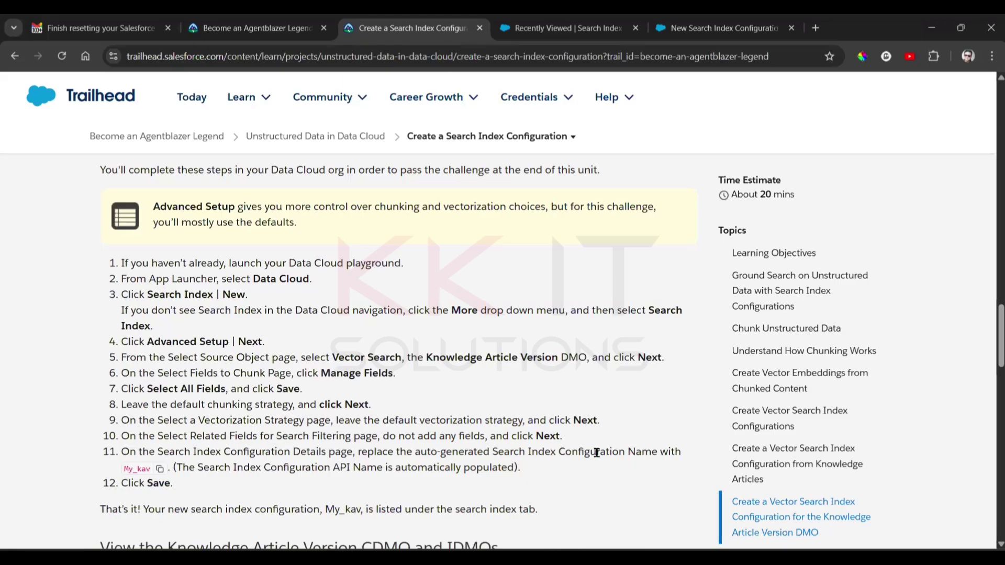
left_click(754, 28)
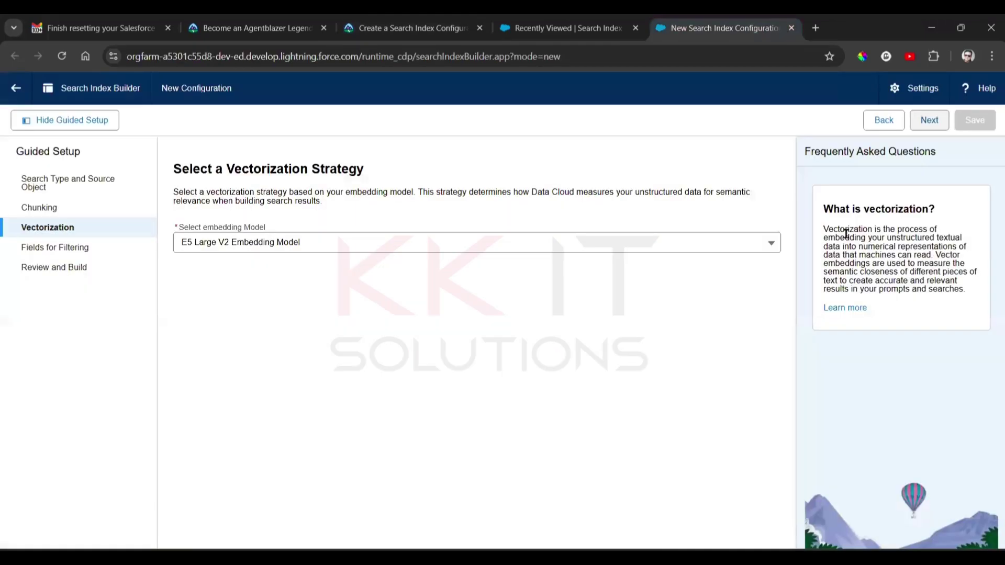
left_click(928, 122)
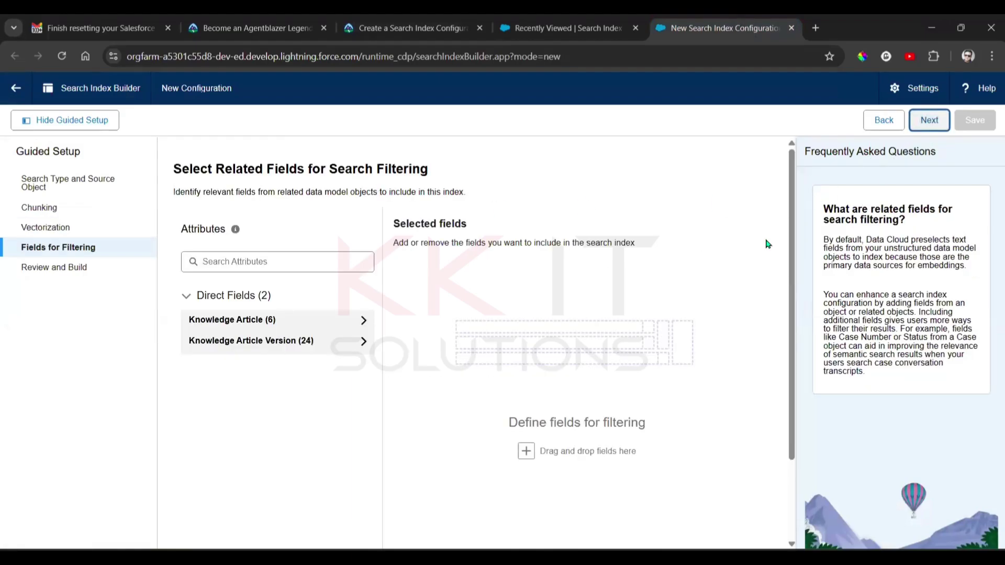
left_click(930, 120)
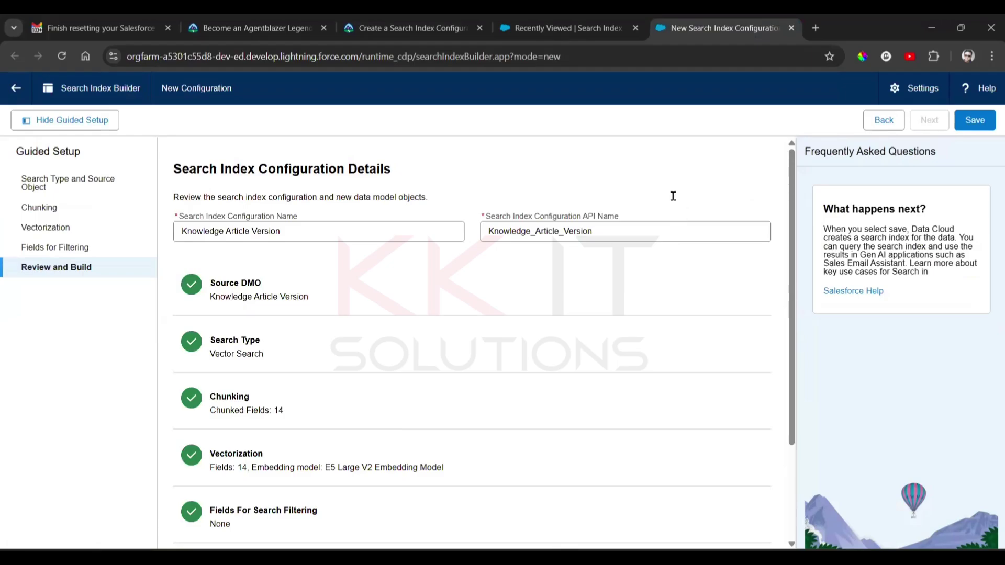
Copy My_kav from the unit instructions and replace the auto-generated search index configuration name and API name with it.
left_click(417, 26)
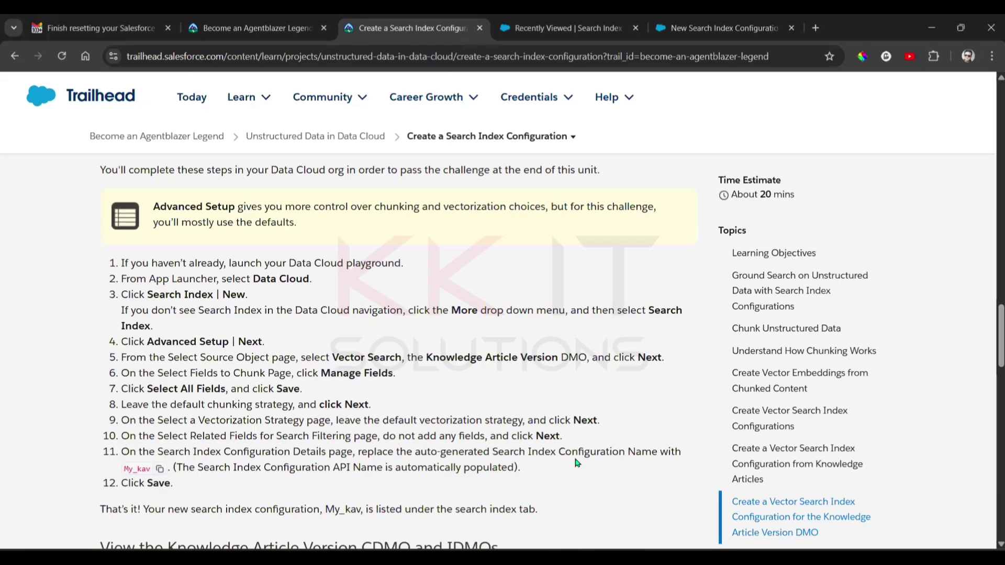
left_click(159, 469)
left_click(689, 18)
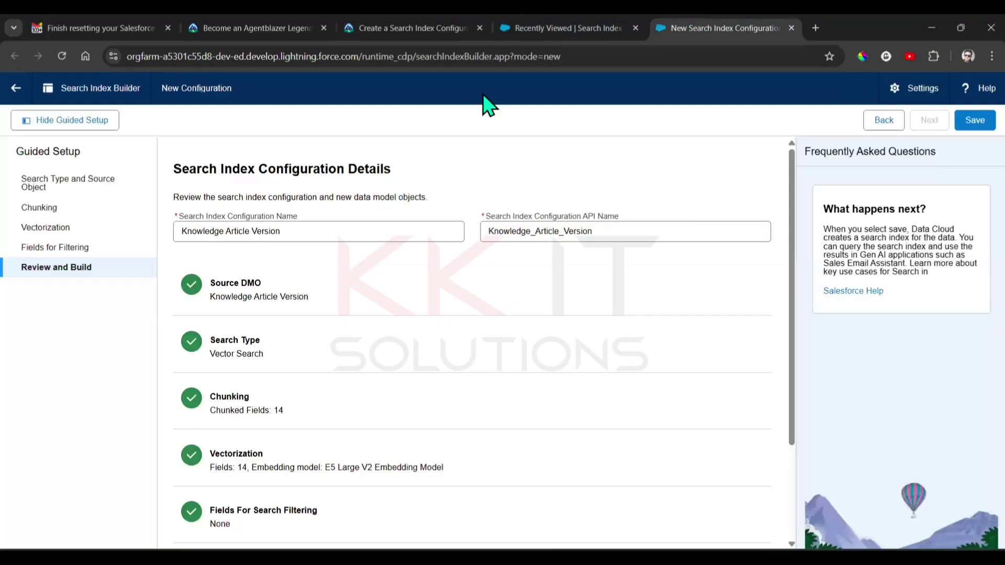
double_click(581, 231)
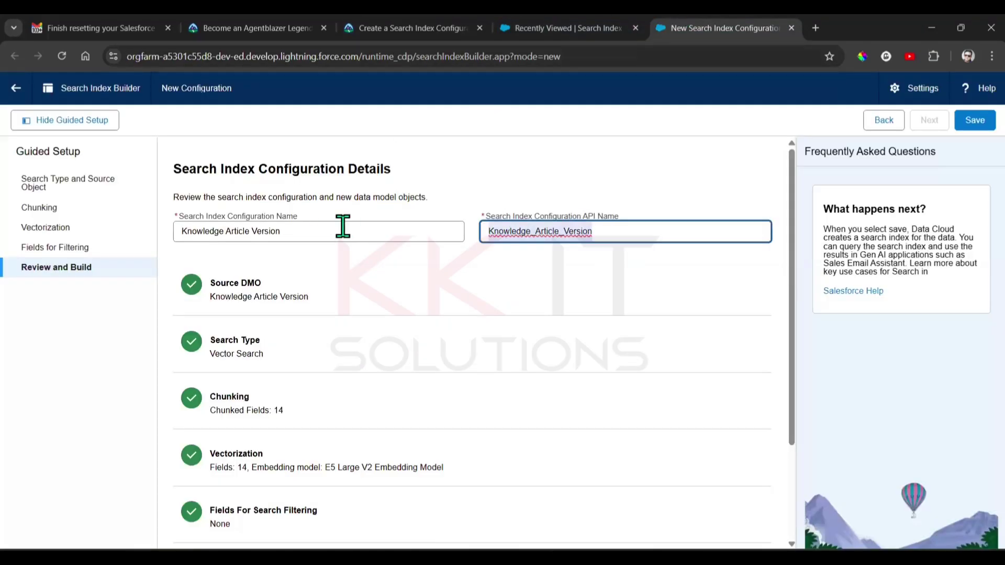
key("BackSpace")
triple_click(296, 231)
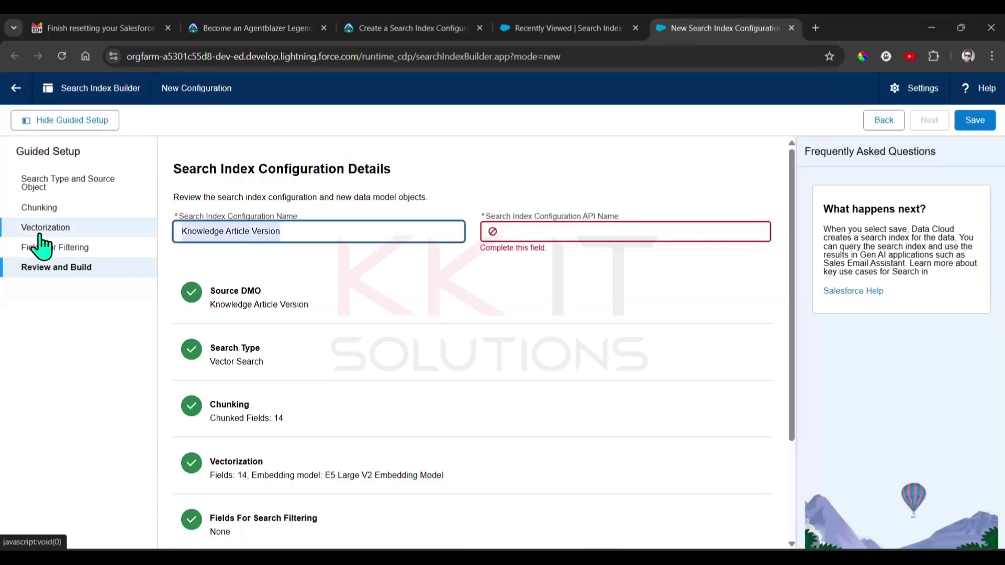
key("ctrl+v")
left_click(373, 285)
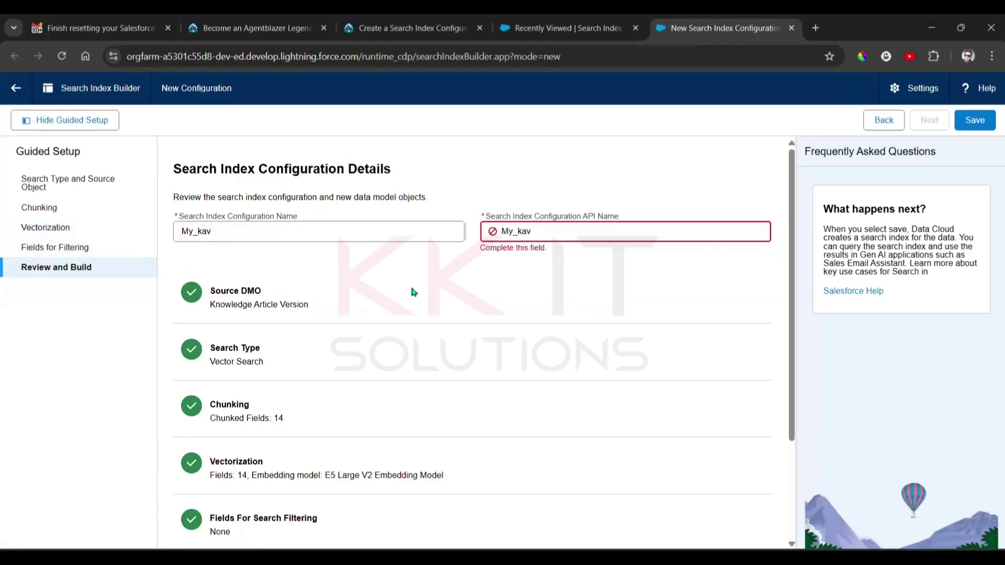
left_click(196, 231)
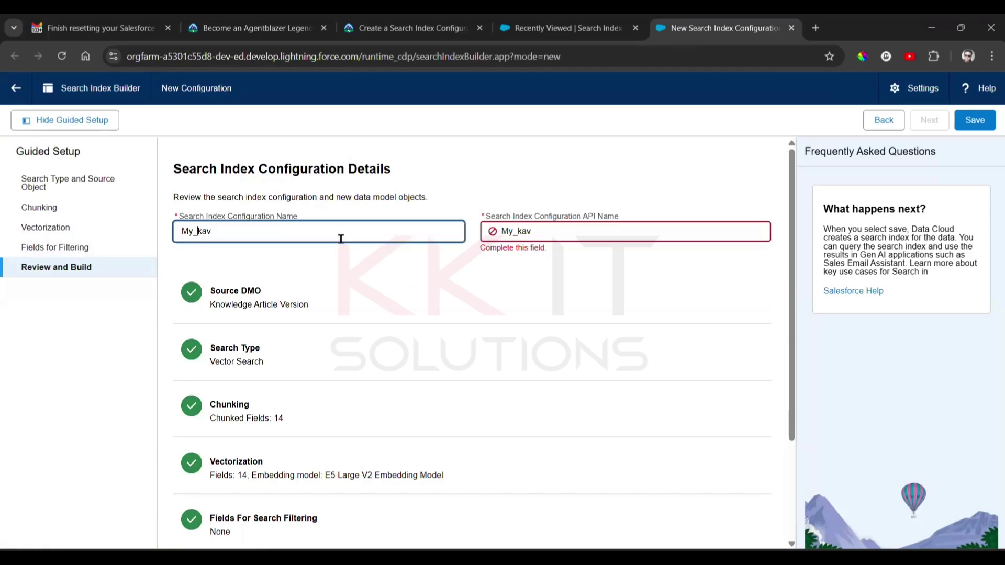
key("BackSpace")
double_click(534, 231)
key("BackSpace")
left_click(325, 226)
key("ctrl+z")
key("ctrl+z")
key("ctrl+z")
left_click(333, 298)
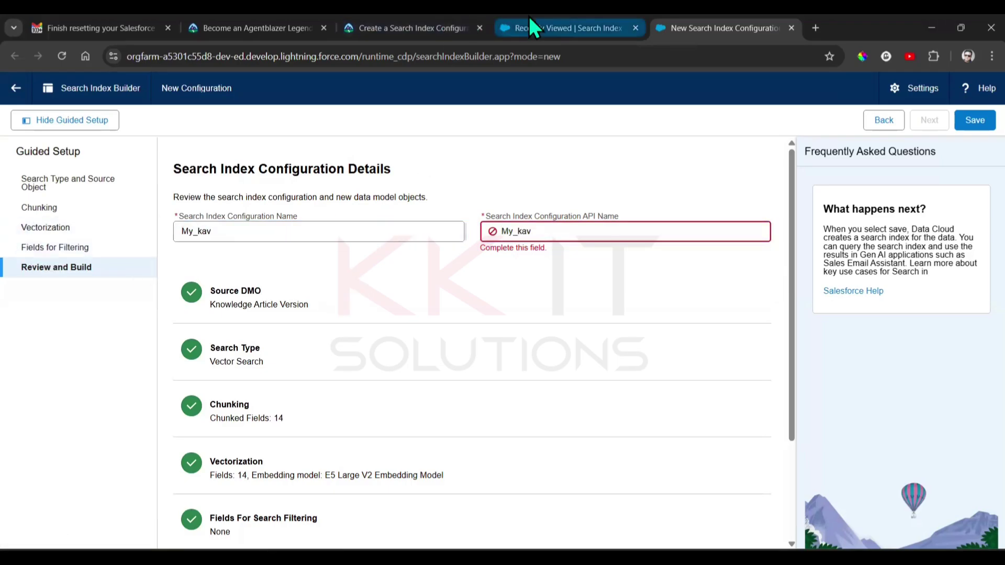
Recheck the unit's instruction on naming and saving the search index configuration, and return to the builder.
left_click(529, 19)
left_click(444, 28)
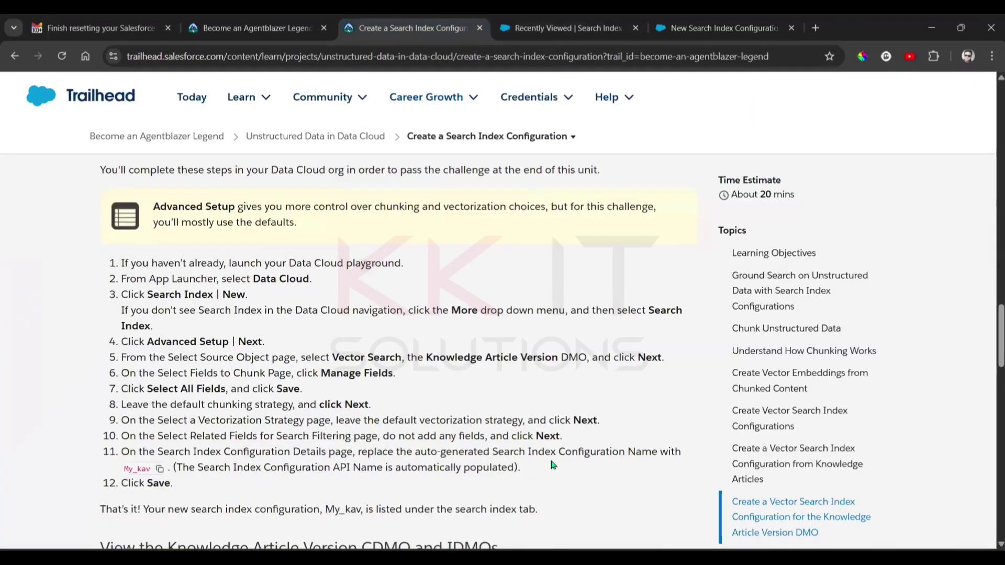
left_click(697, 29)
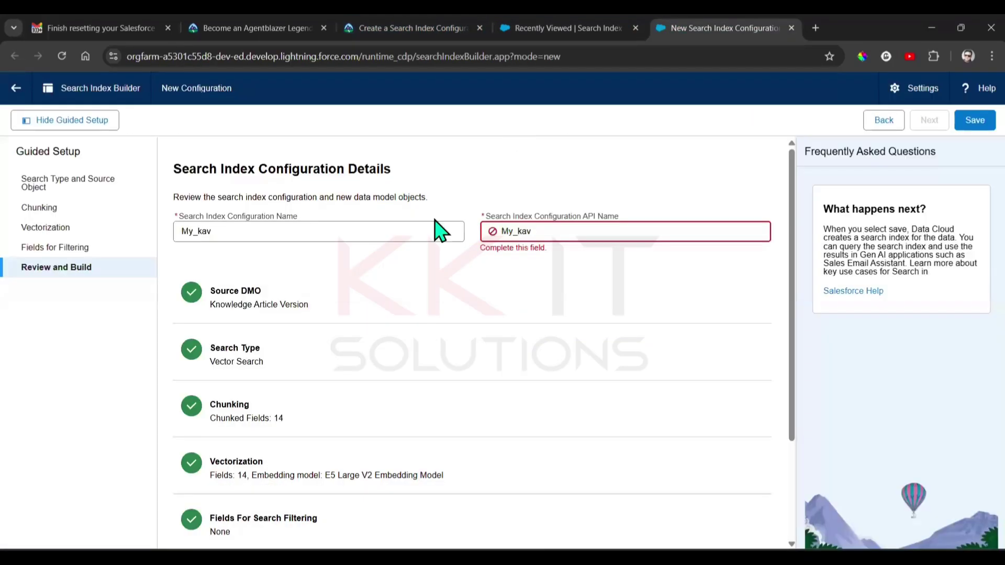
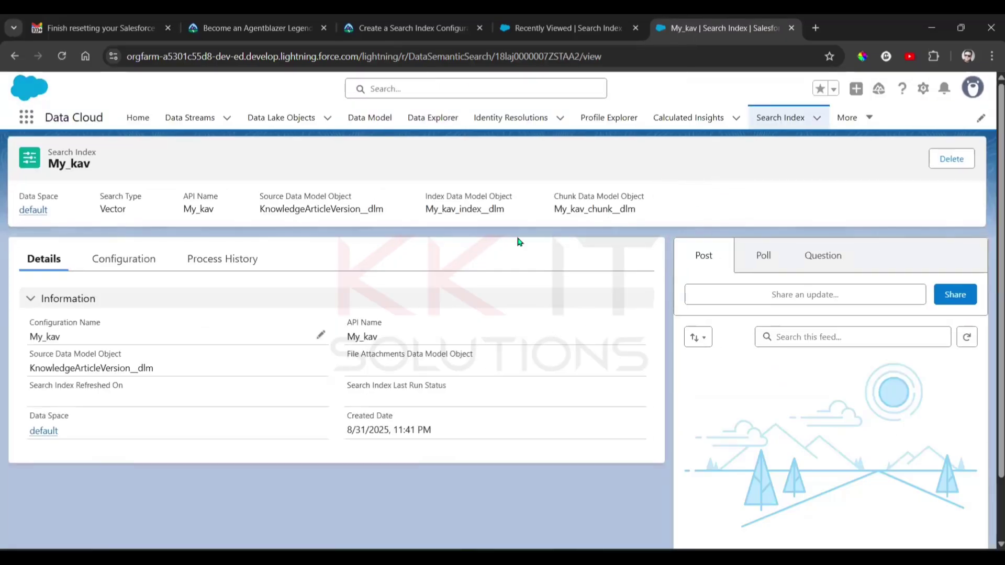
Read the unit's instructions for viewing the Knowledge Article Version CDMO and IDMOs, and open Data Explorer in Data Cloud.
left_click(398, 18)
scroll(640, 257, "down", 3)
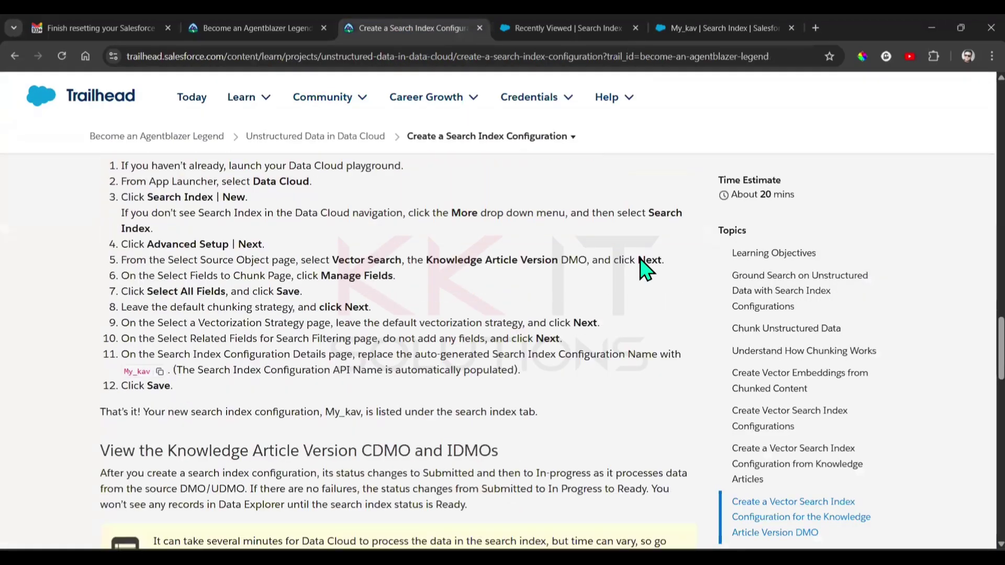
scroll(640, 257, "down", 4)
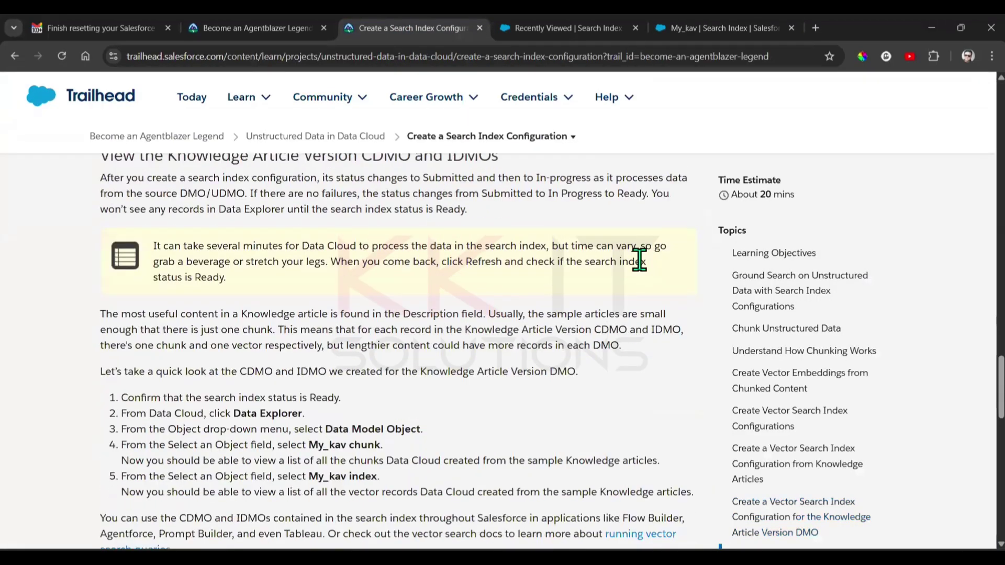
scroll(640, 260, "down", 4)
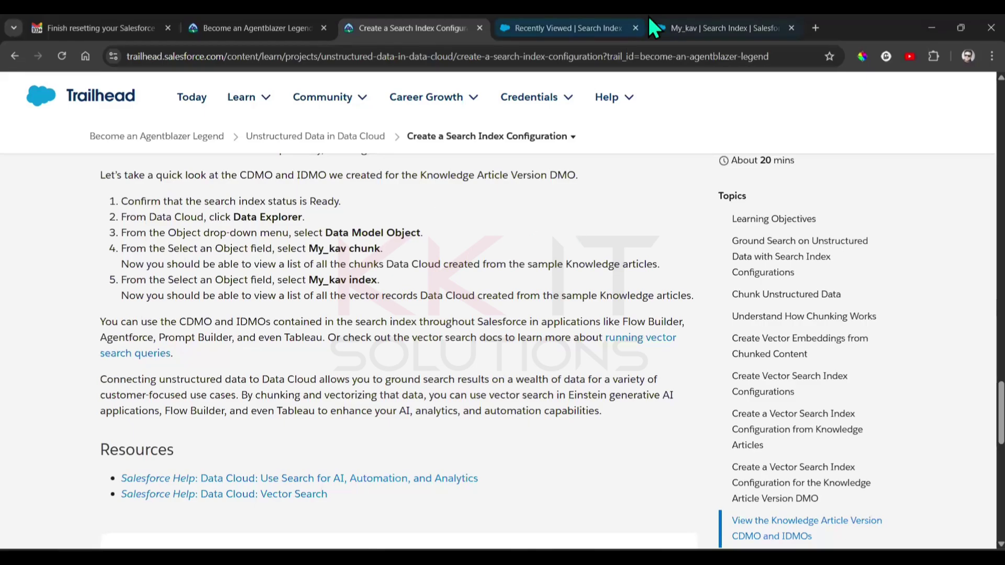
left_click(567, 21)
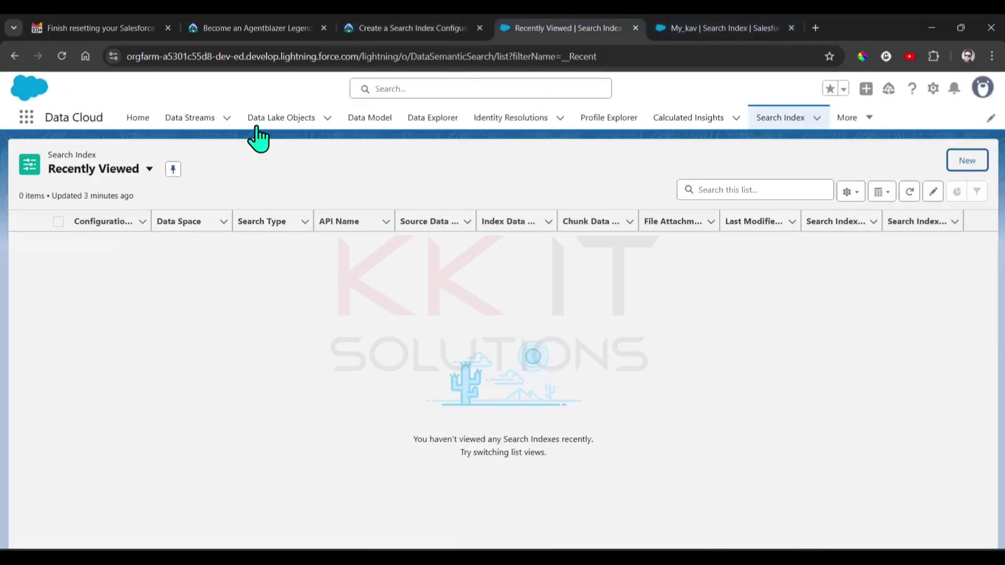
left_click(432, 116)
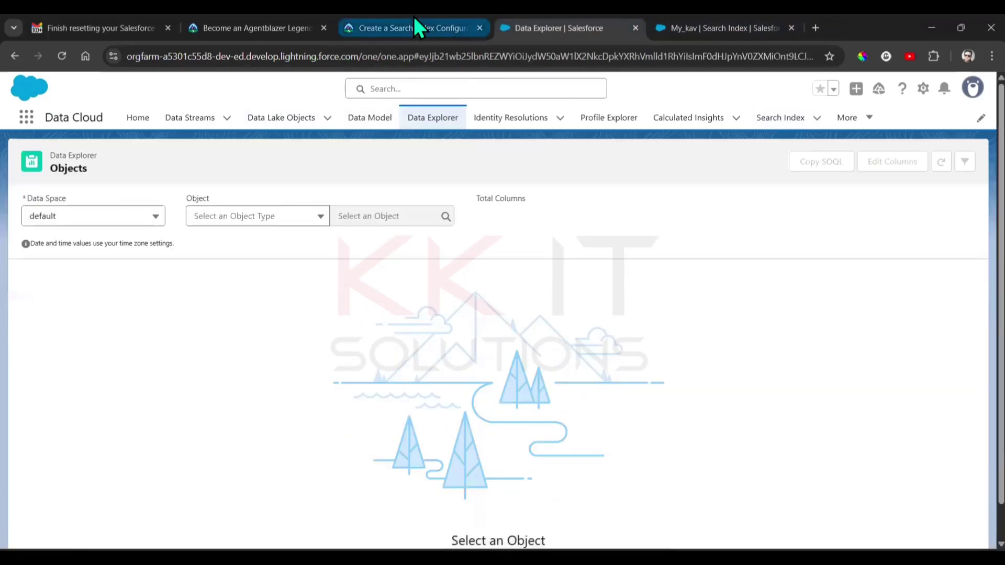
Following the unit instructions, set the object type to Data Model Object and select My_kav chunk in Data Explorer.
left_click(415, 21)
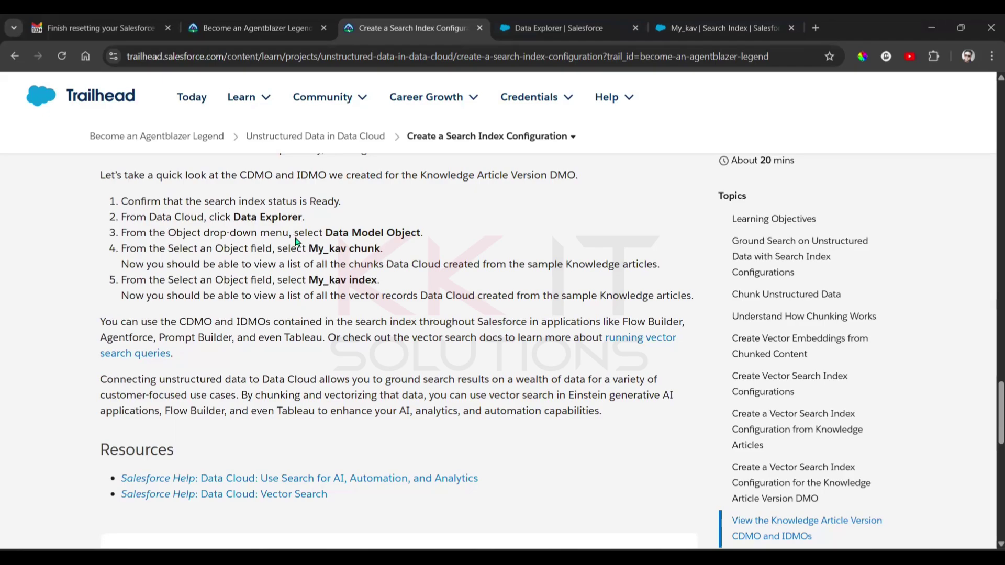
left_click(601, 28)
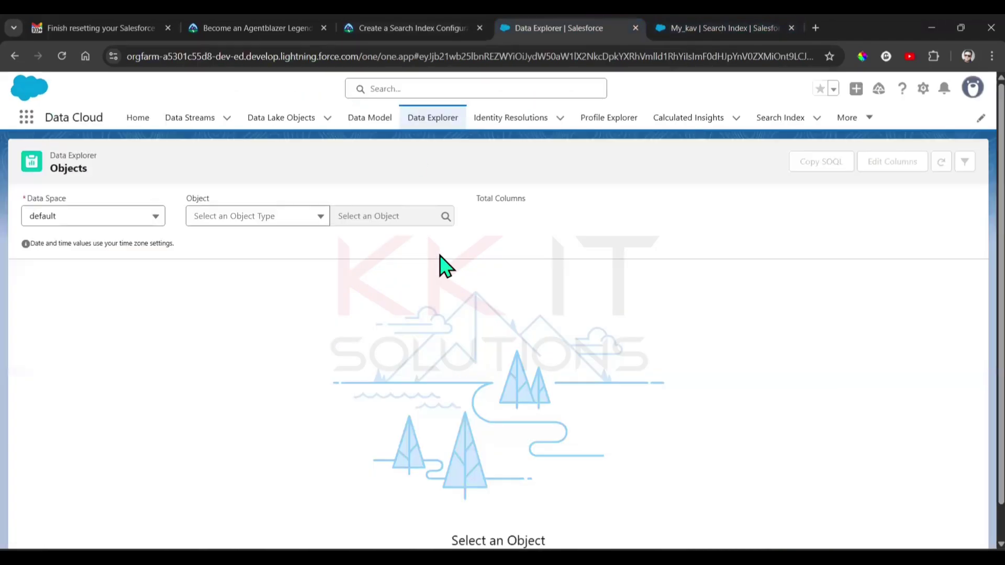
left_click(313, 217)
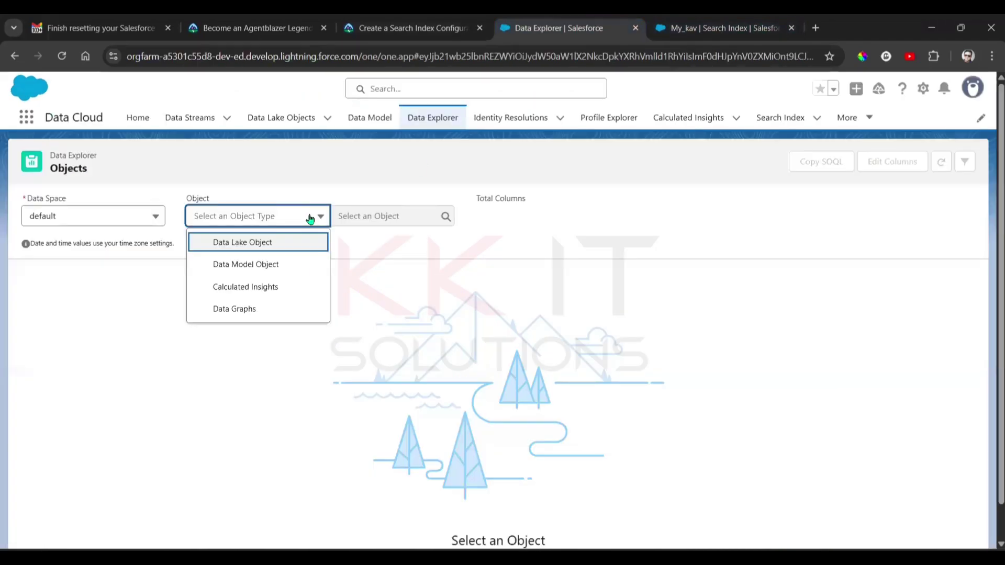
left_click(267, 264)
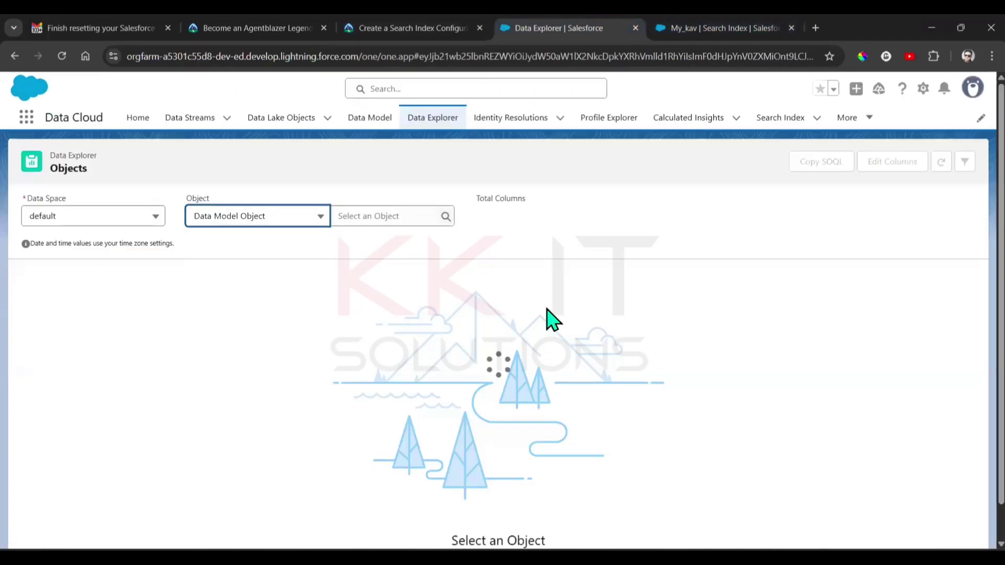
left_click(400, 17)
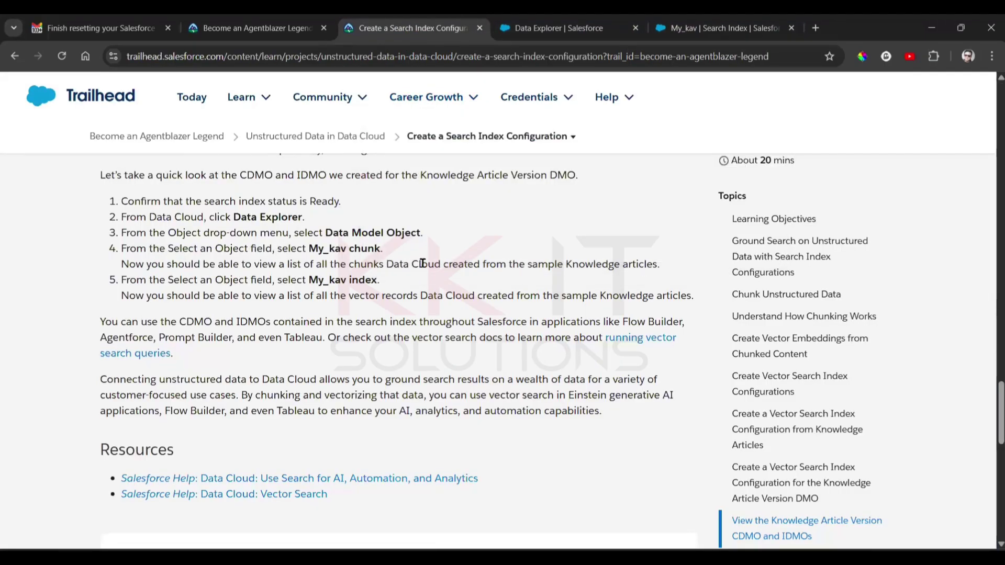
left_click(578, 26)
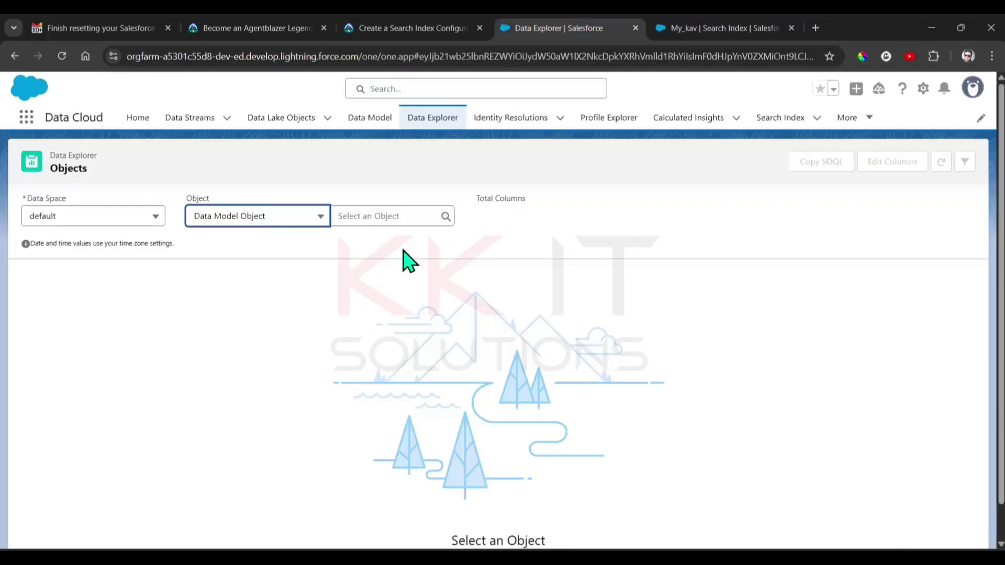
left_click(432, 217)
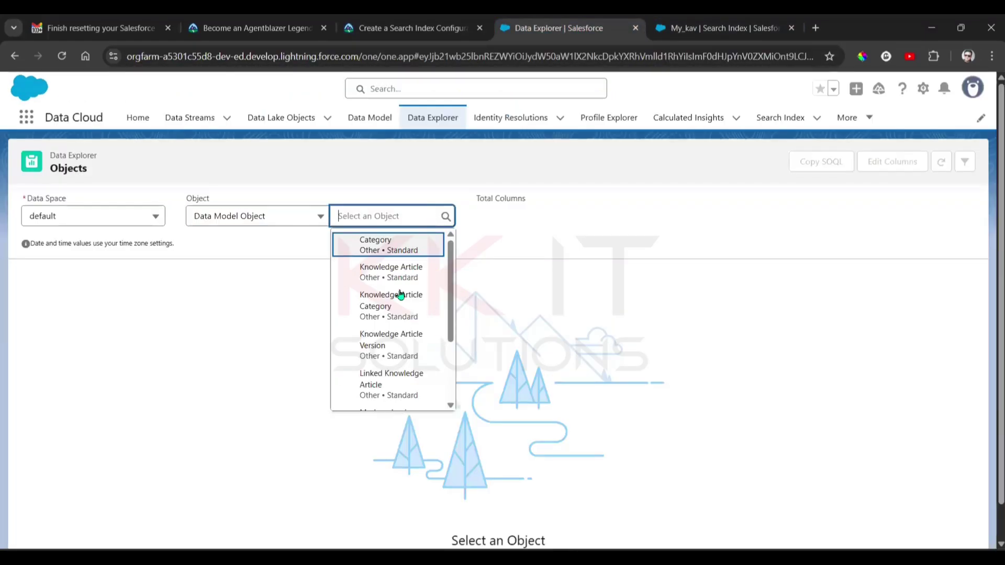
scroll(414, 327, "down", 2)
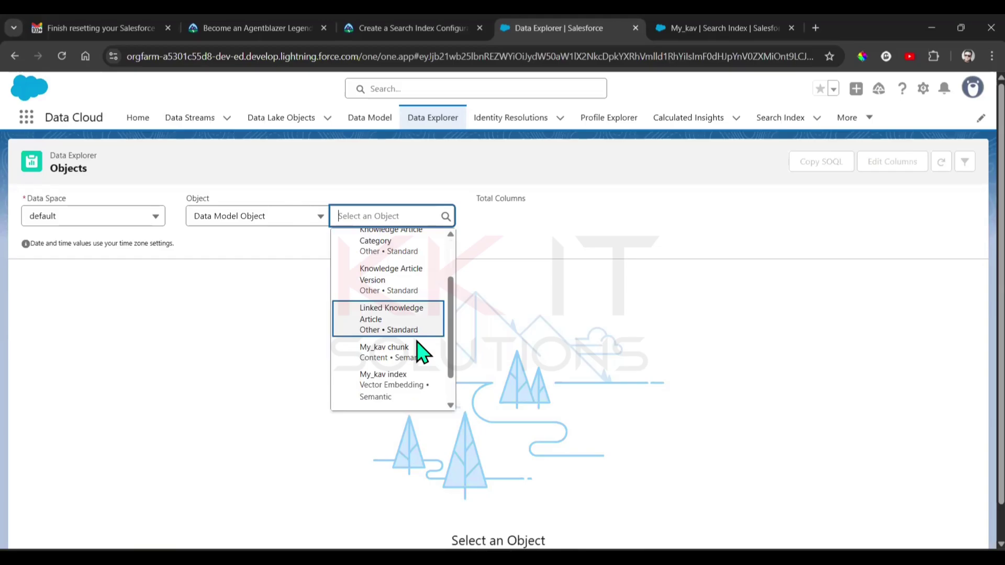
left_click(387, 353)
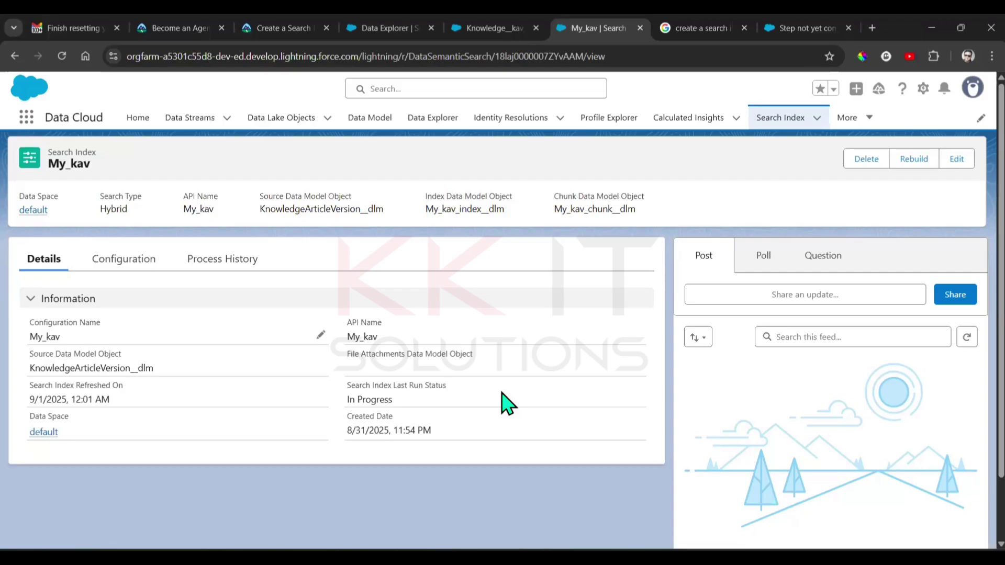
Reload Data Explorer, reselect the Data Model Object type with My_kav chunk, and examine its chunk records.
left_click(387, 24)
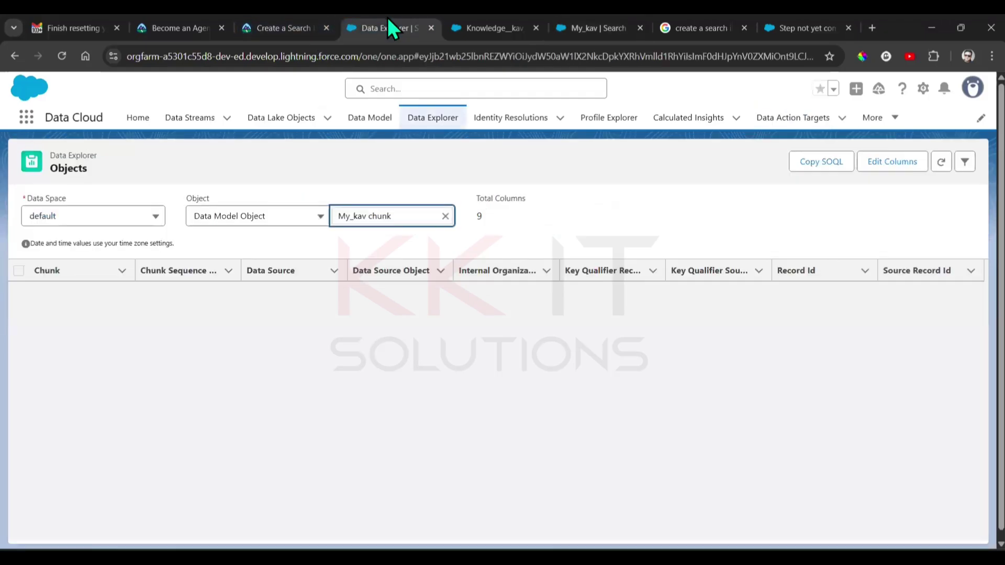
left_click(61, 56)
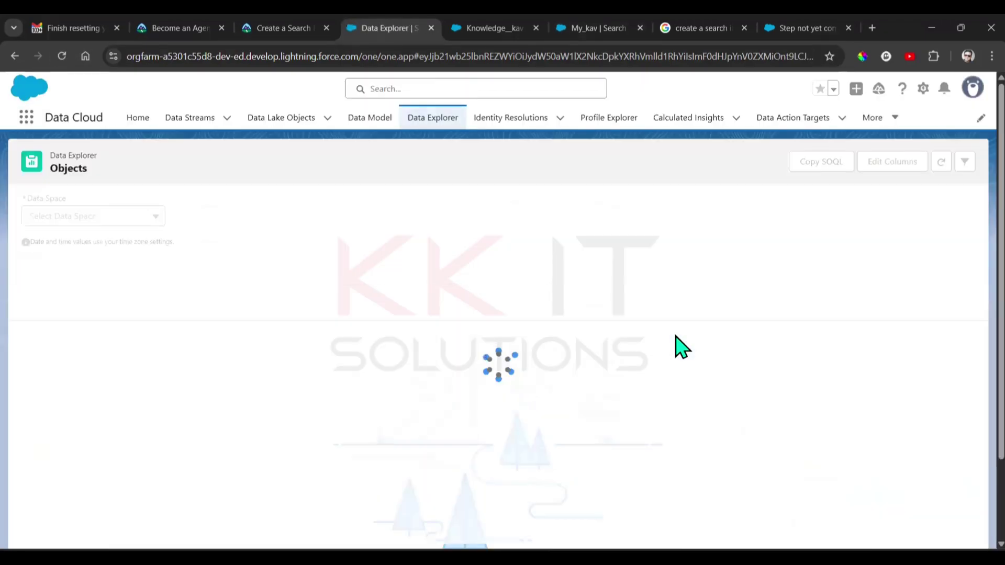
left_click(256, 216)
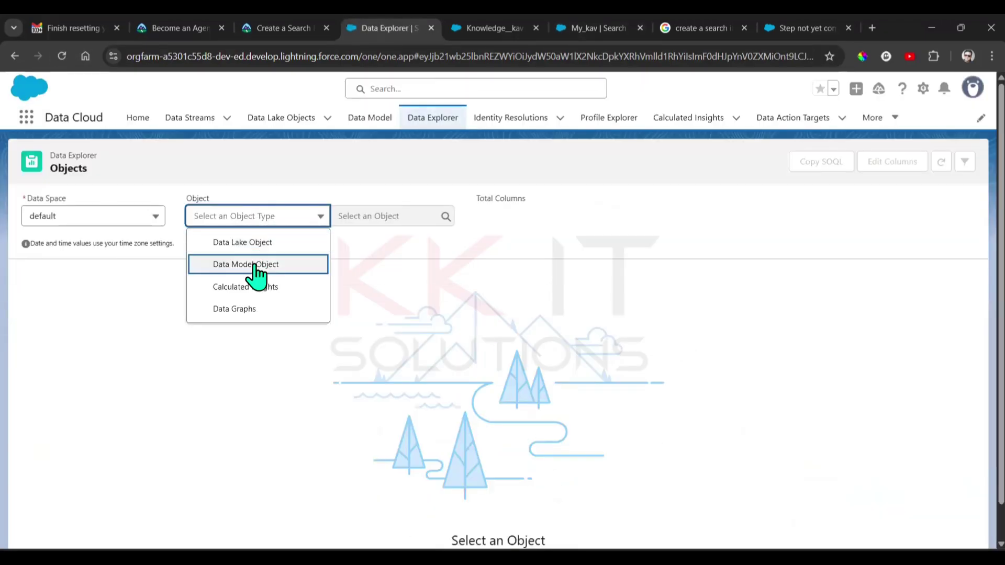
left_click(256, 264)
left_click(399, 216)
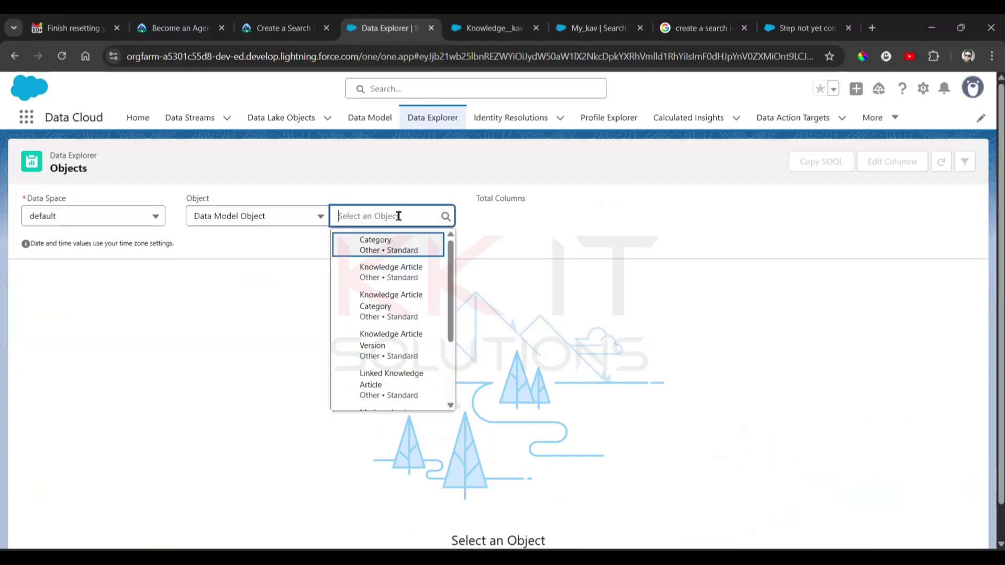
scroll(394, 314, "down", 2)
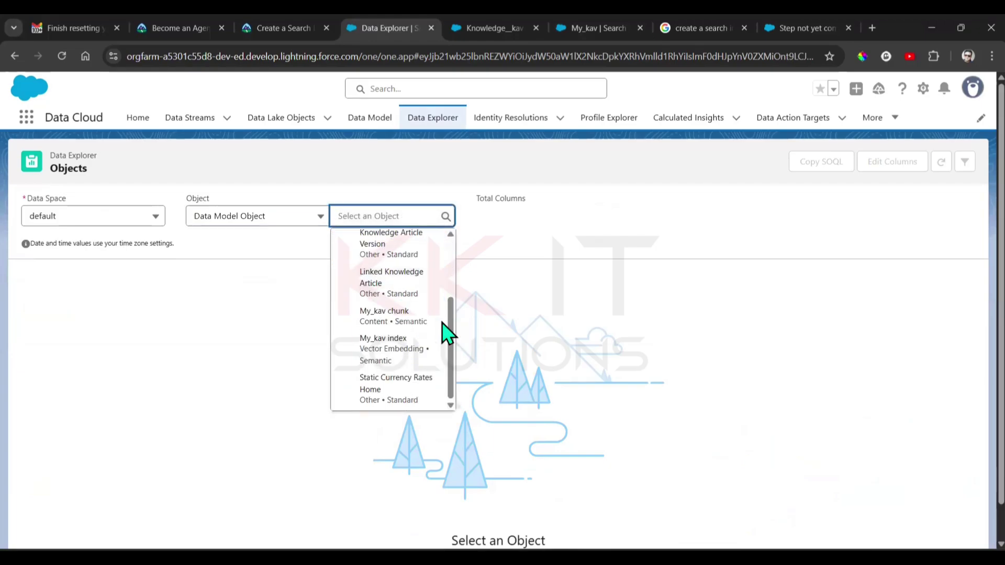
left_click(407, 321)
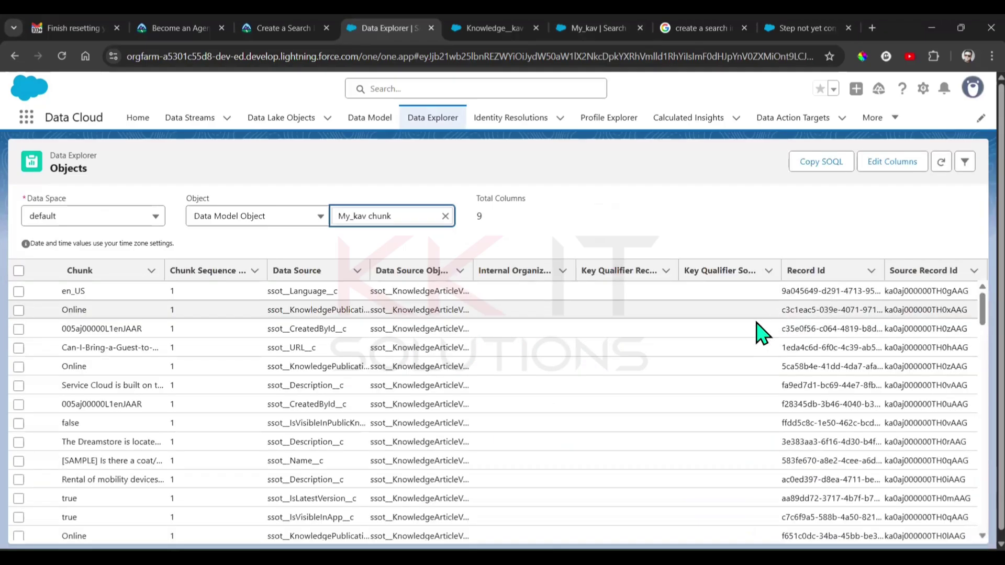
scroll(365, 335, "down", 10)
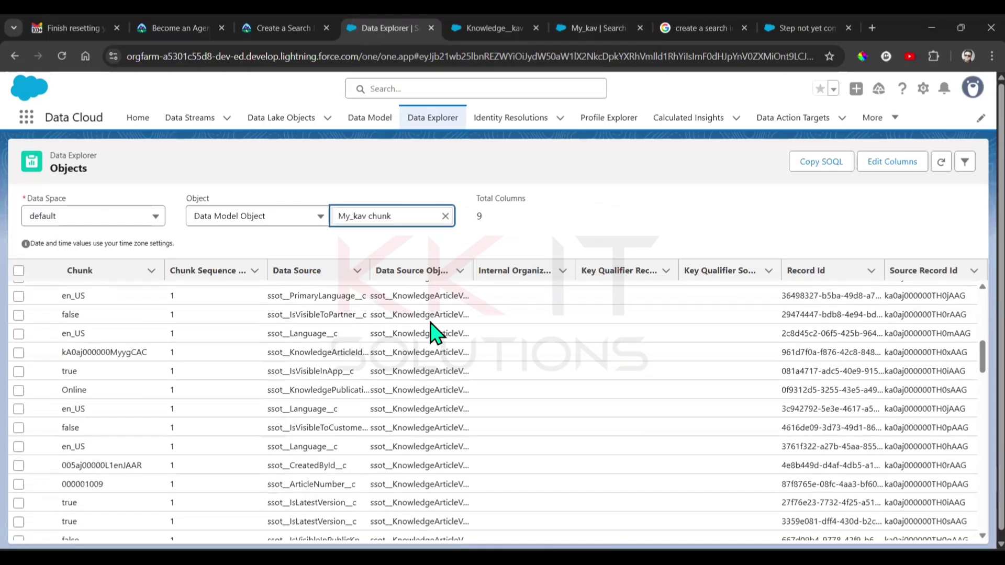
scroll(523, 329, "up", 8)
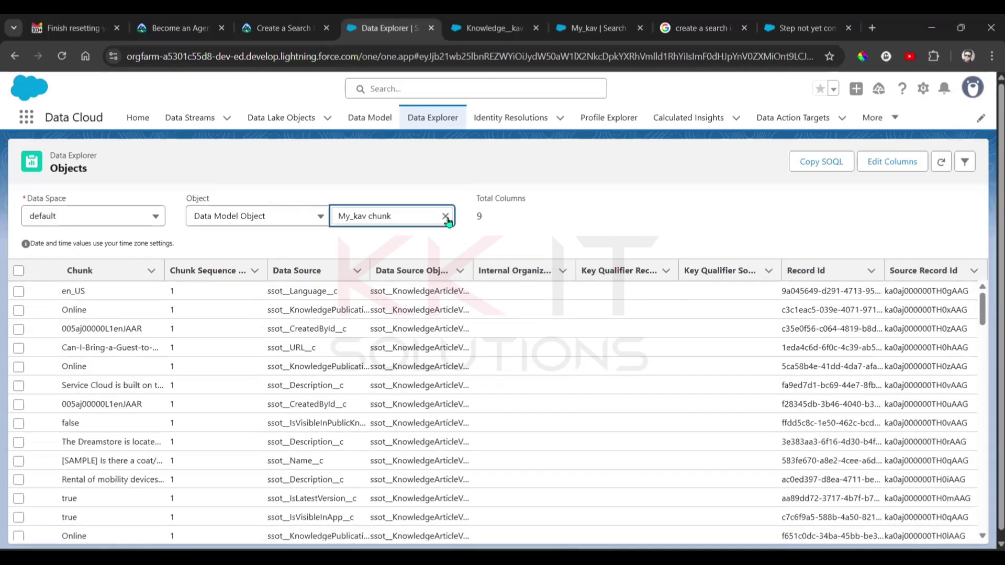
Replace the selected object with My_kav index and look through its vector records.
left_click(445, 216)
scroll(419, 304, "down", 2)
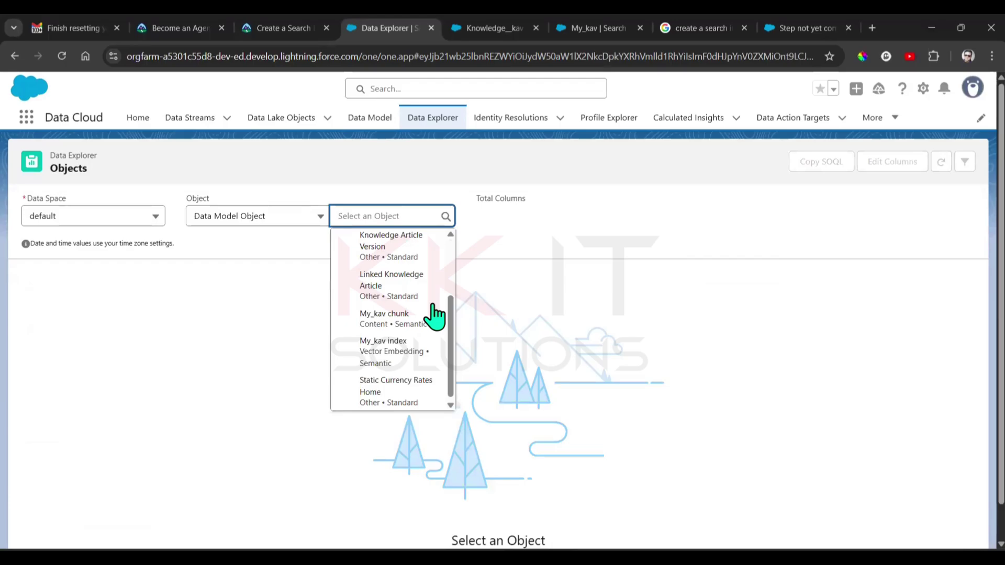
left_click(396, 350)
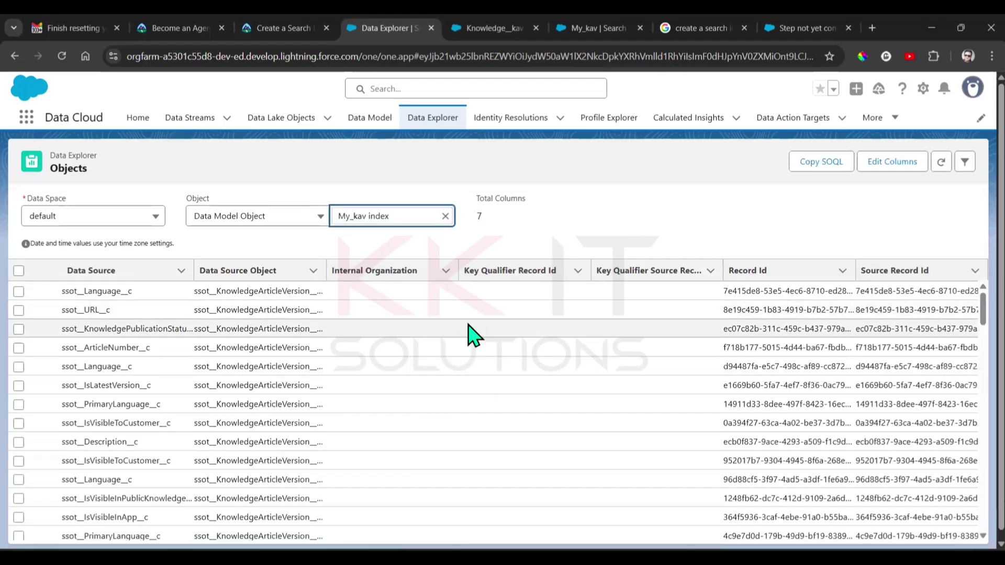
scroll(468, 333, "down", 5)
scroll(470, 333, "down", 10)
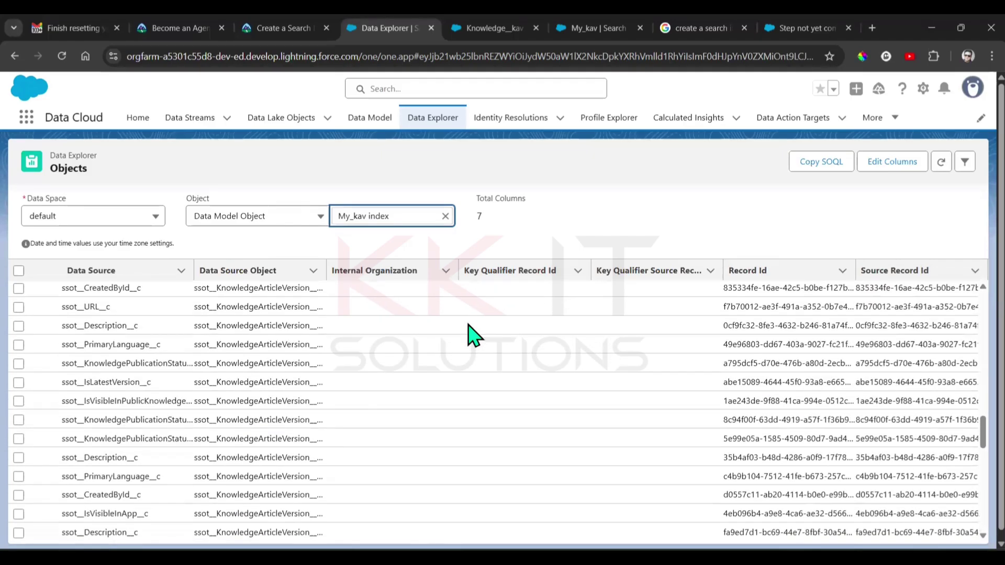
Return to the Create a Search Index Configuration unit on Trailhead and verify the step to earn 100 points.
left_click(287, 28)
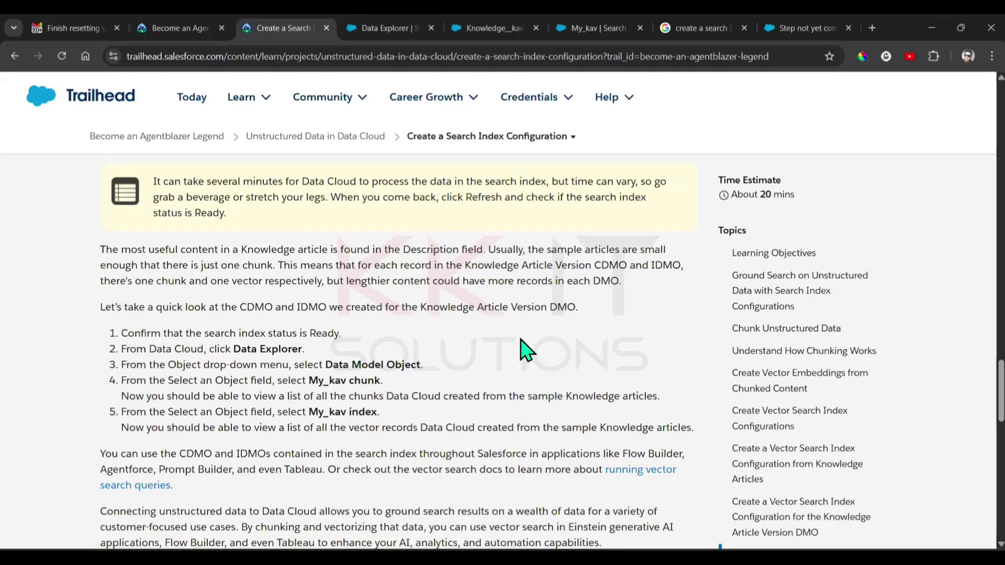
scroll(520, 348, "down", 10)
scroll(538, 334, "down", 1)
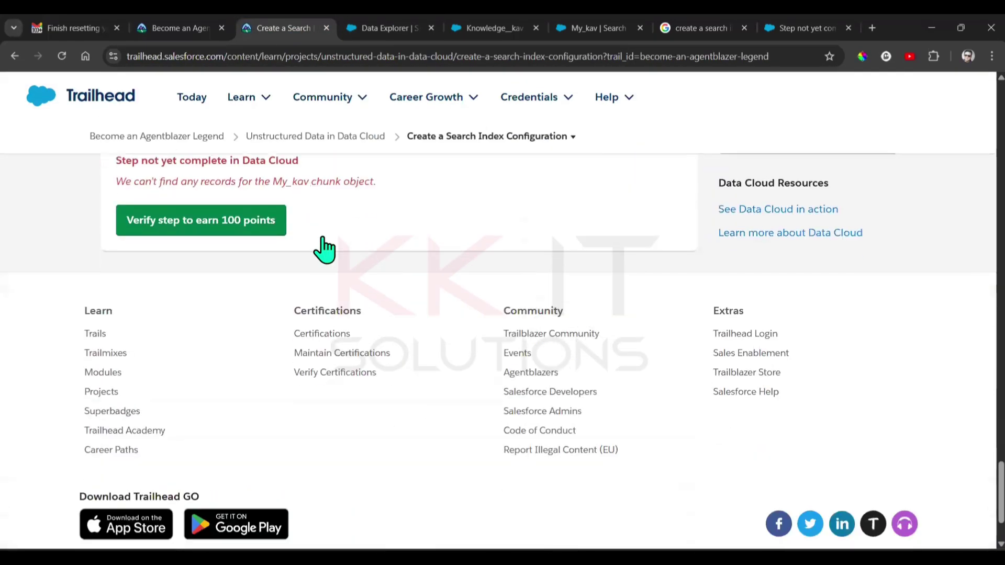
left_click(200, 221)
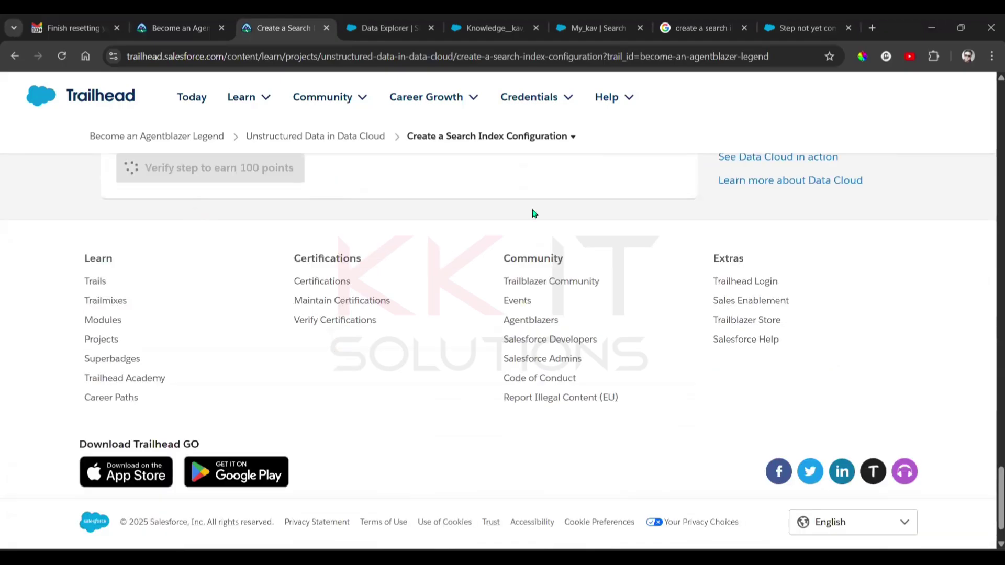